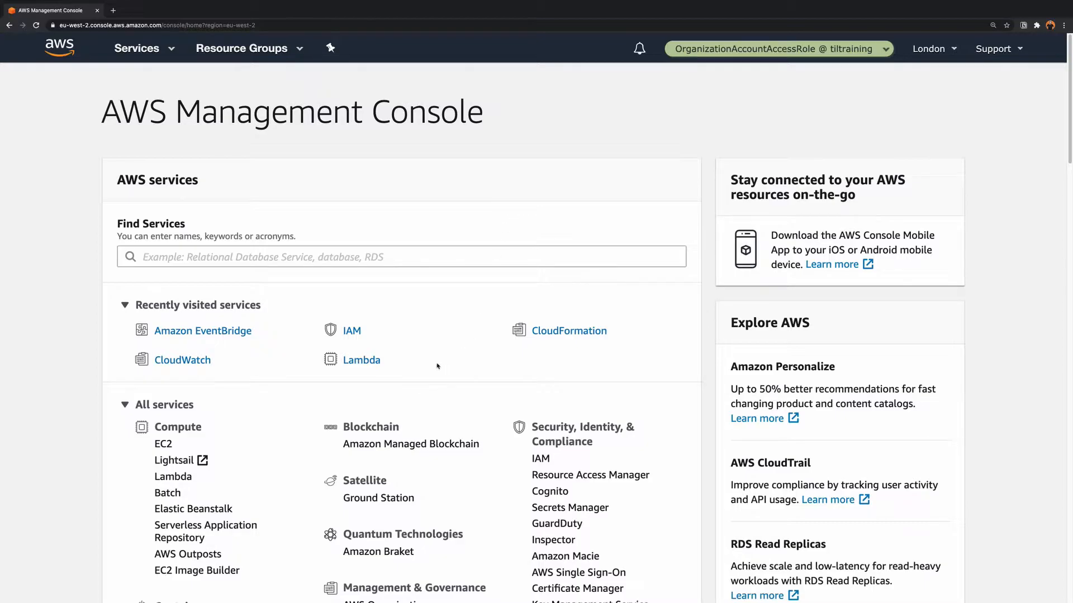
# - Start a new Lambda function authored from scratch and name it myScheduledFunction
pyautogui.click(372, 363)
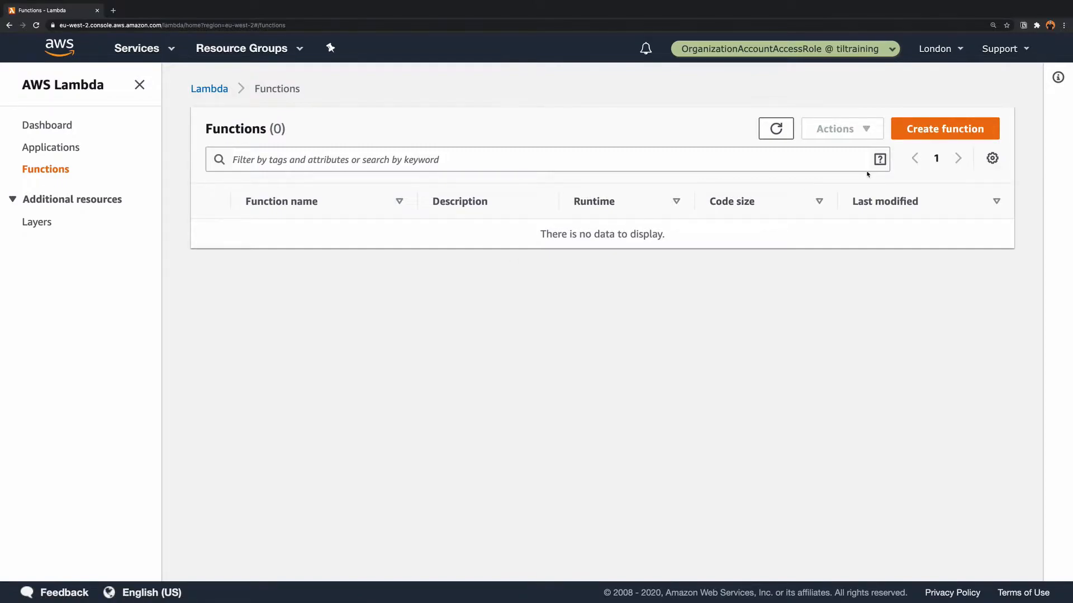
pyautogui.click(923, 141)
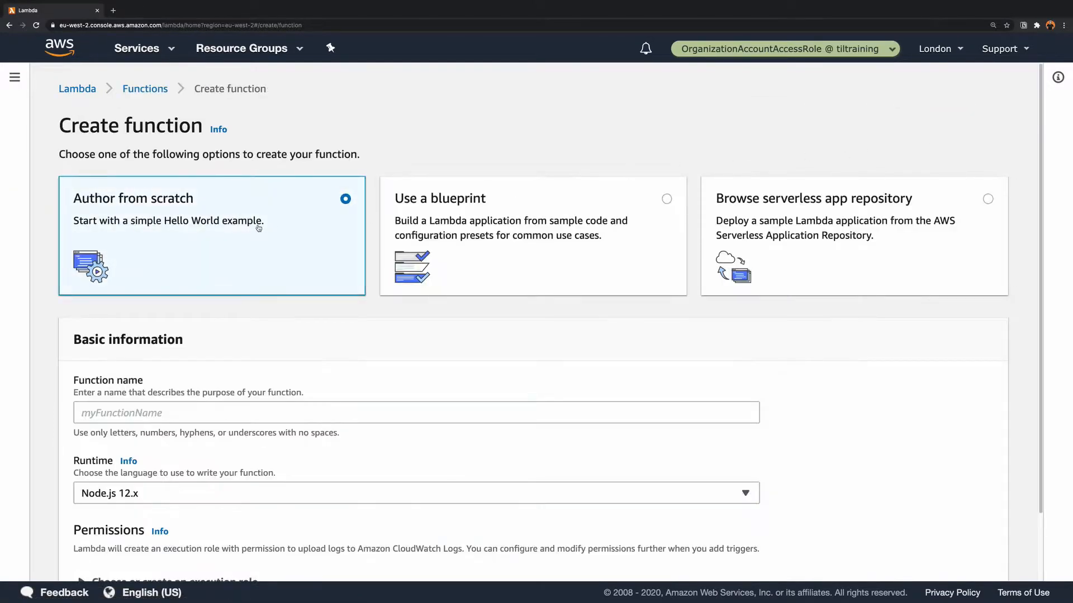
pyautogui.scroll(-2, 260, 238)
pyautogui.click(159, 334)
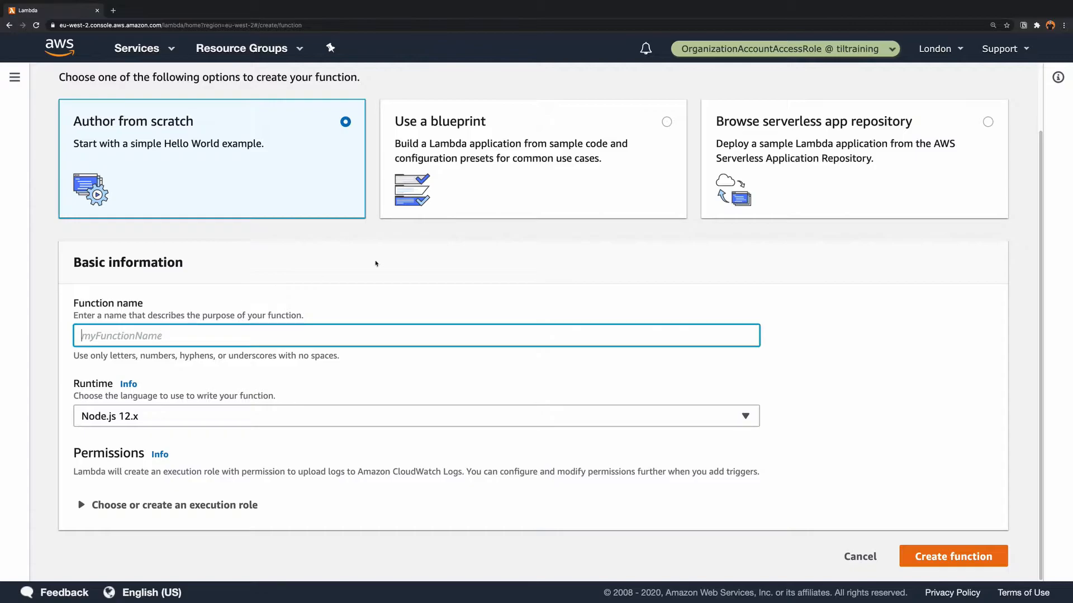
pyautogui.write('myScheduledFunction')
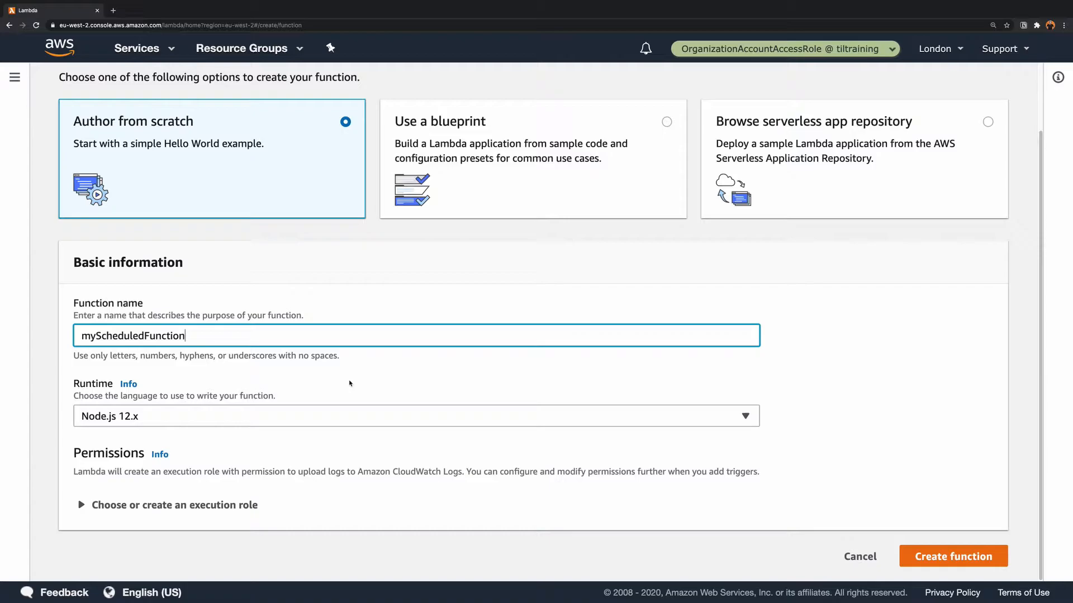
# - Create the function with the Node.js 12.x runtime and a new role with basic Lambda permissions
pyautogui.click(168, 505)
pyautogui.scroll(-1, 202, 457)
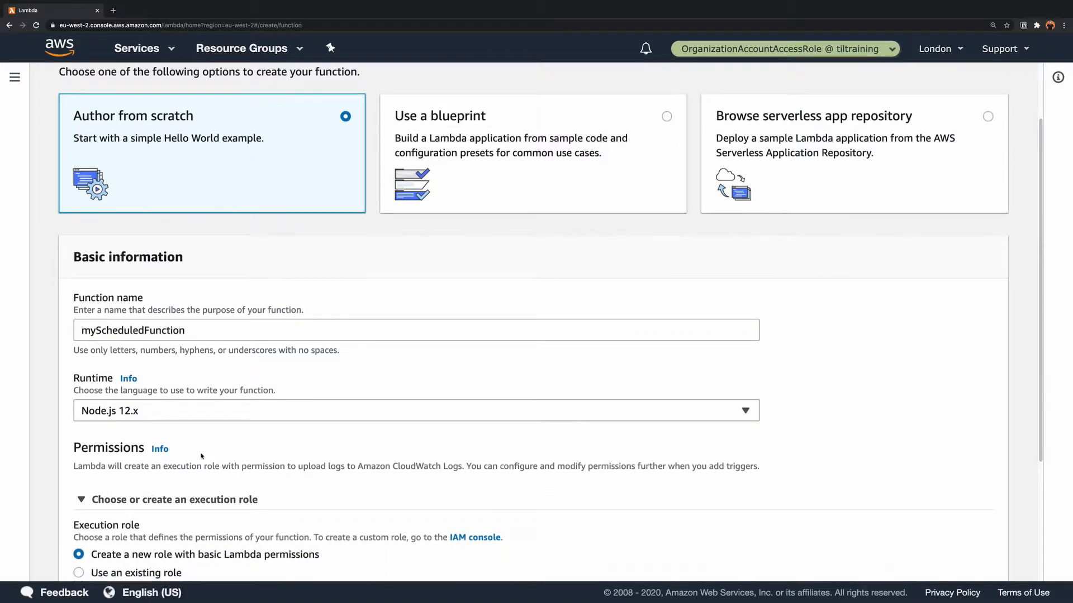
pyautogui.scroll(-2, 201, 456)
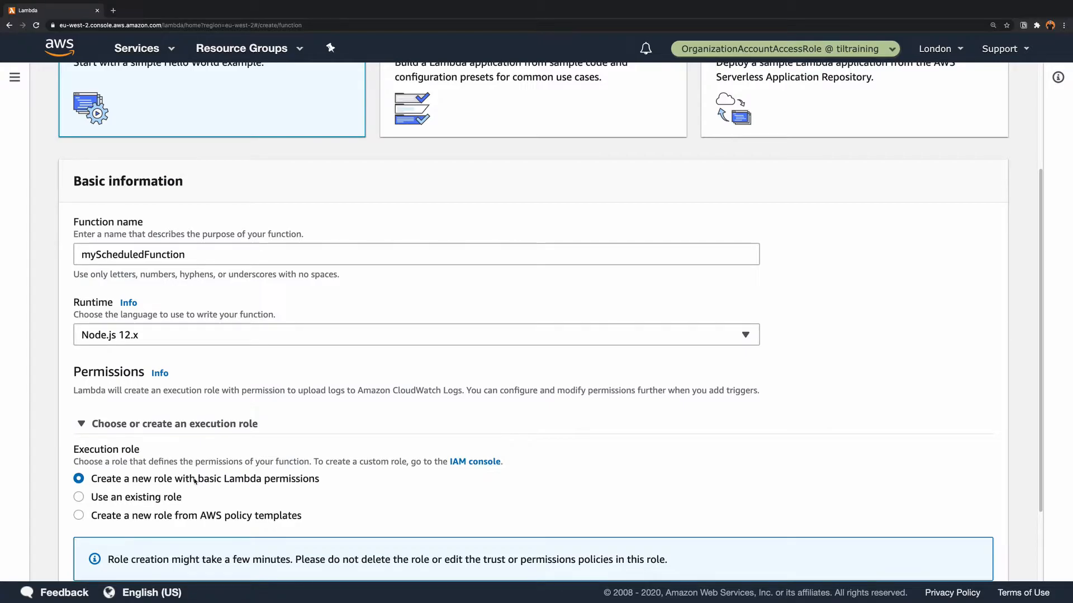
pyautogui.scroll(3, 353, 476)
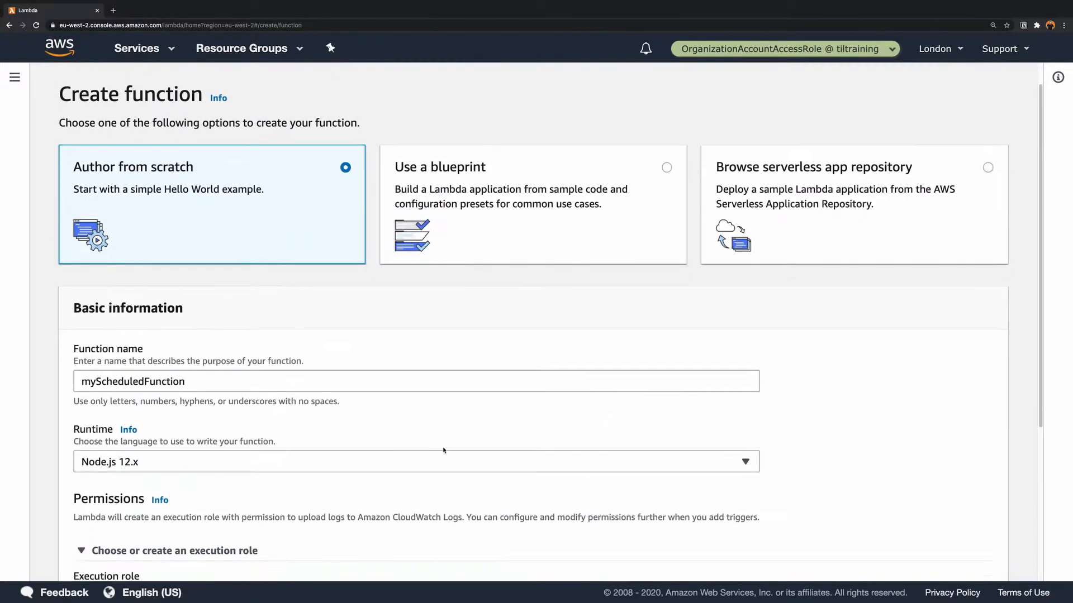
pyautogui.scroll(-5, 431, 447)
pyautogui.click(953, 556)
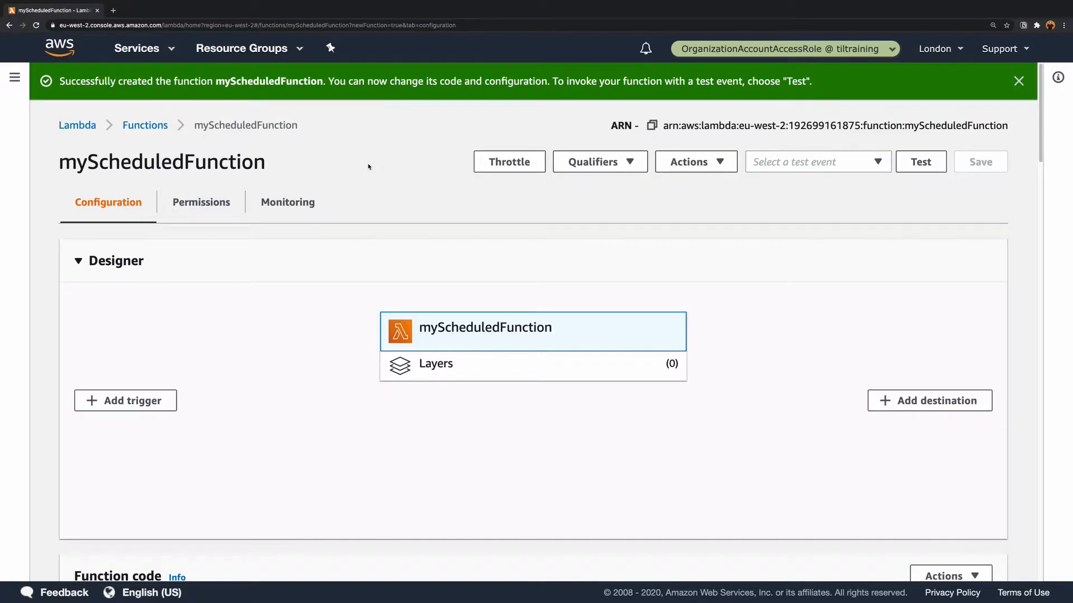
# - Replace the 'Hello from Lambda!' string in the response body of index.js with an empty backtick template literal
pyautogui.scroll(-3, 369, 166)
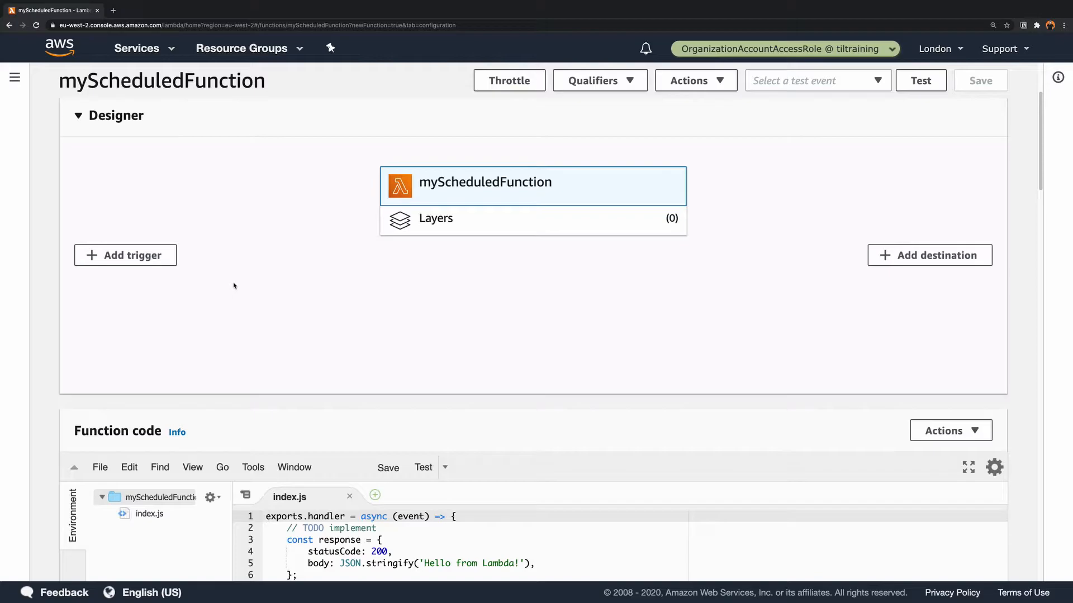
pyautogui.scroll(-1, 234, 284)
pyautogui.scroll(-3, 234, 285)
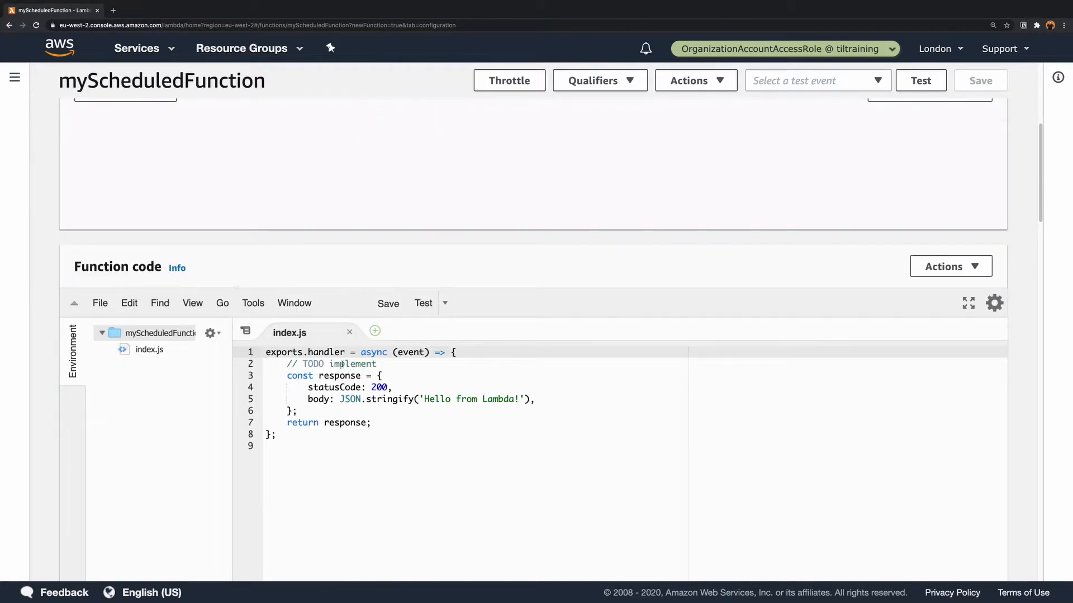
pyautogui.moveTo(523, 399); pyautogui.dragTo(420, 399)
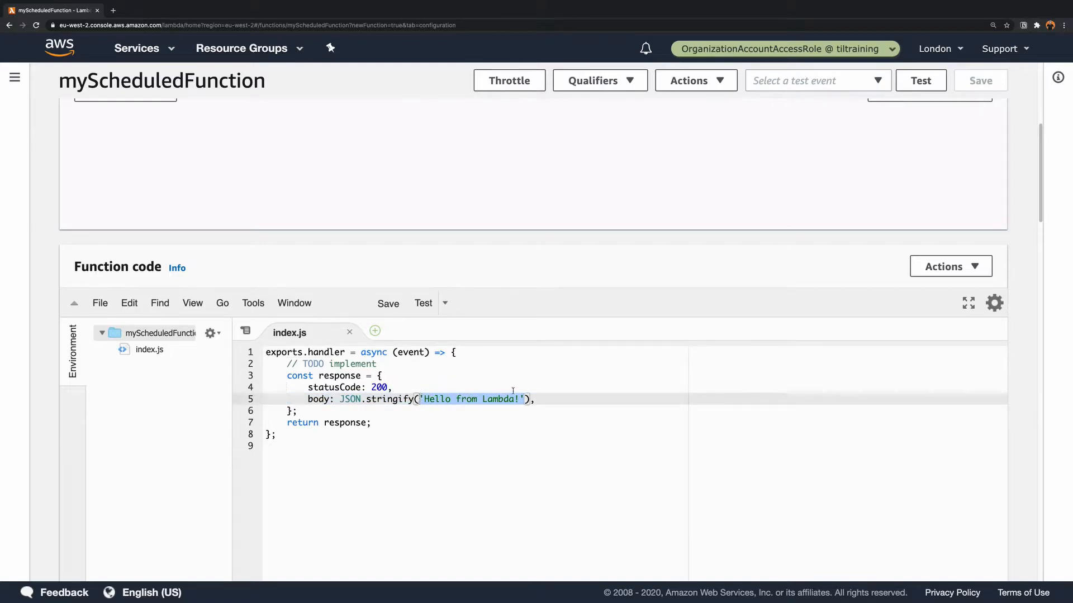
pyautogui.press('BackSpace')
pyautogui.write('`')
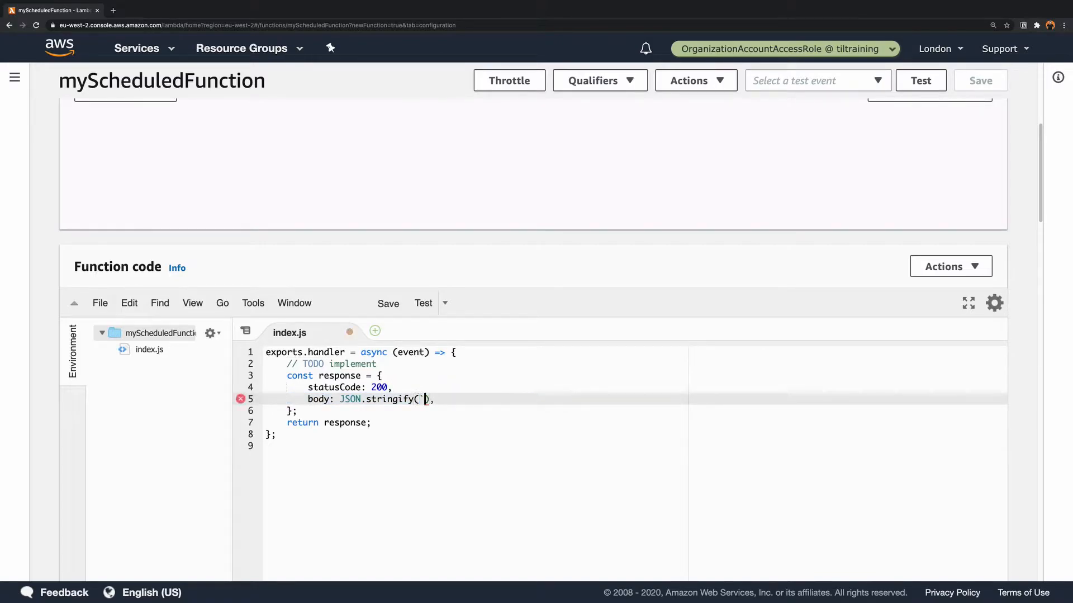
pyautogui.write('`')
pyautogui.press('Left')
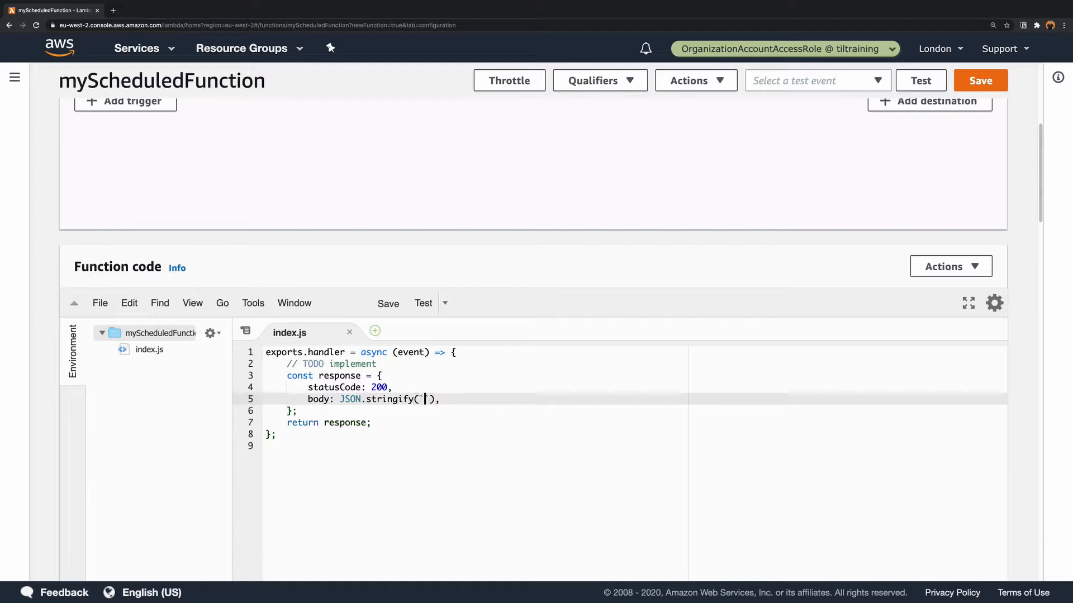
# - Fill the response body's template literal with "This function ran at ${new Date(Date.now())}" and save the function
pyautogui.write('This fun')
pyautogui.press('Return')
pyautogui.write('ran at ${')
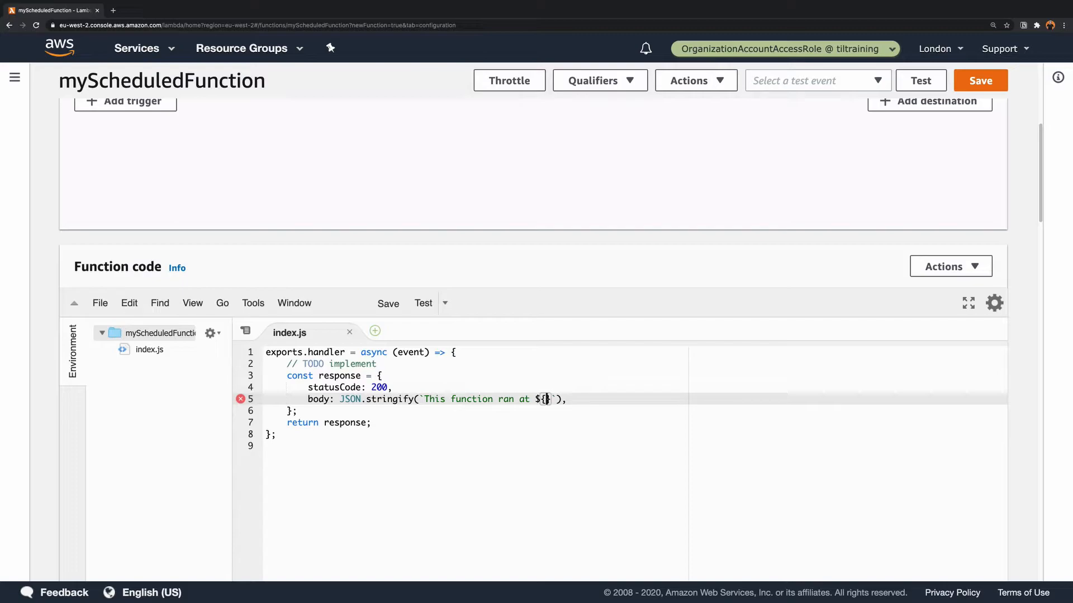
pyautogui.write('new Date')
pyautogui.write('(Date.now')
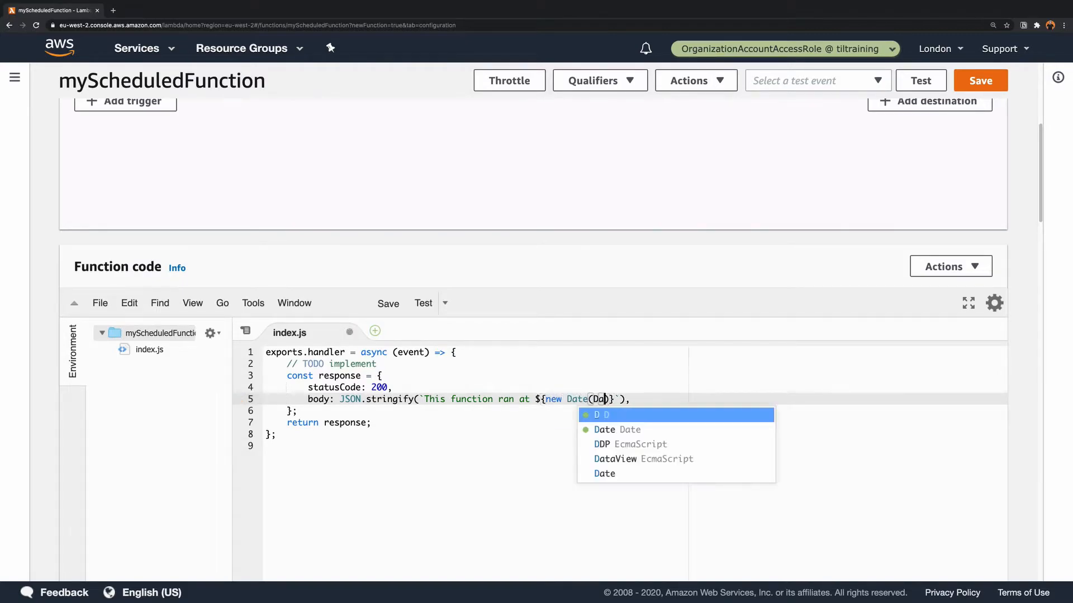
pyautogui.write('(')
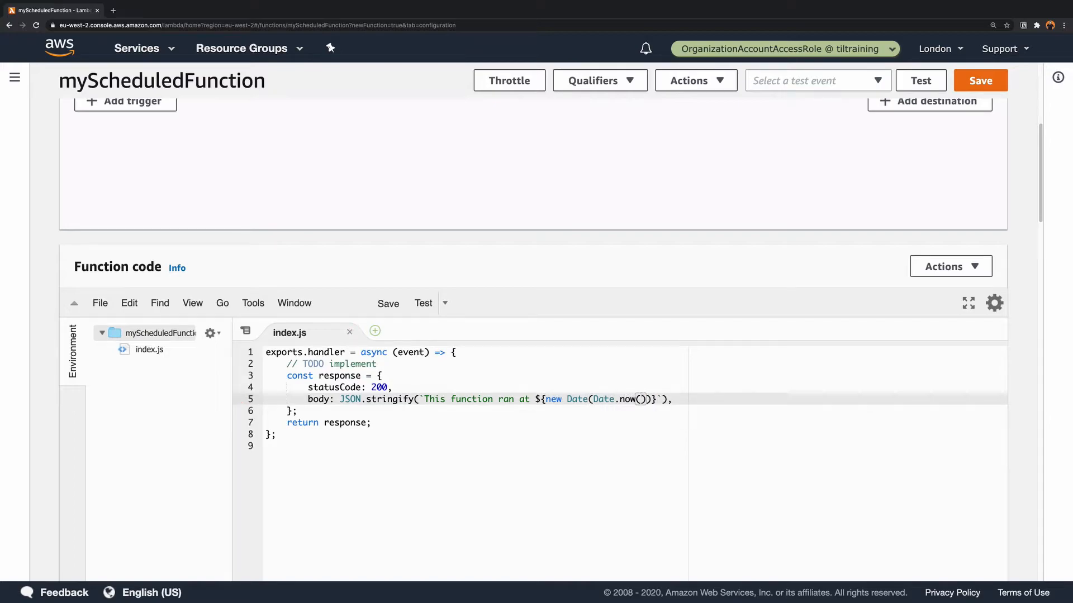
pyautogui.write('))')
pyautogui.click(981, 82)
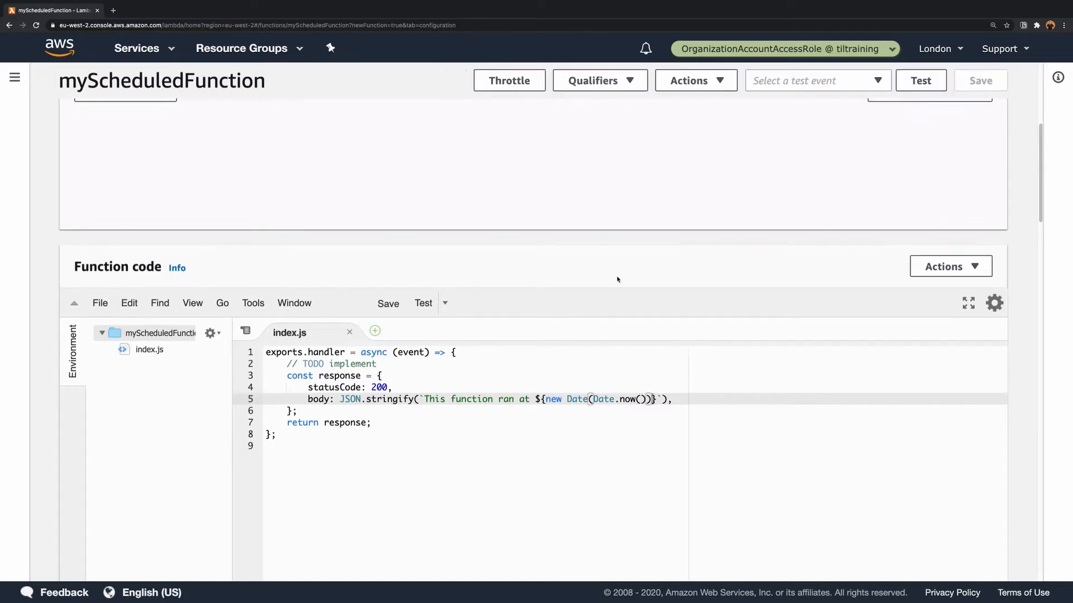
# - Add the line console.log(response) before the return statement in index.js and save the function
pyautogui.click(418, 409)
pyautogui.press('Return')
pyautogui.write('consl')
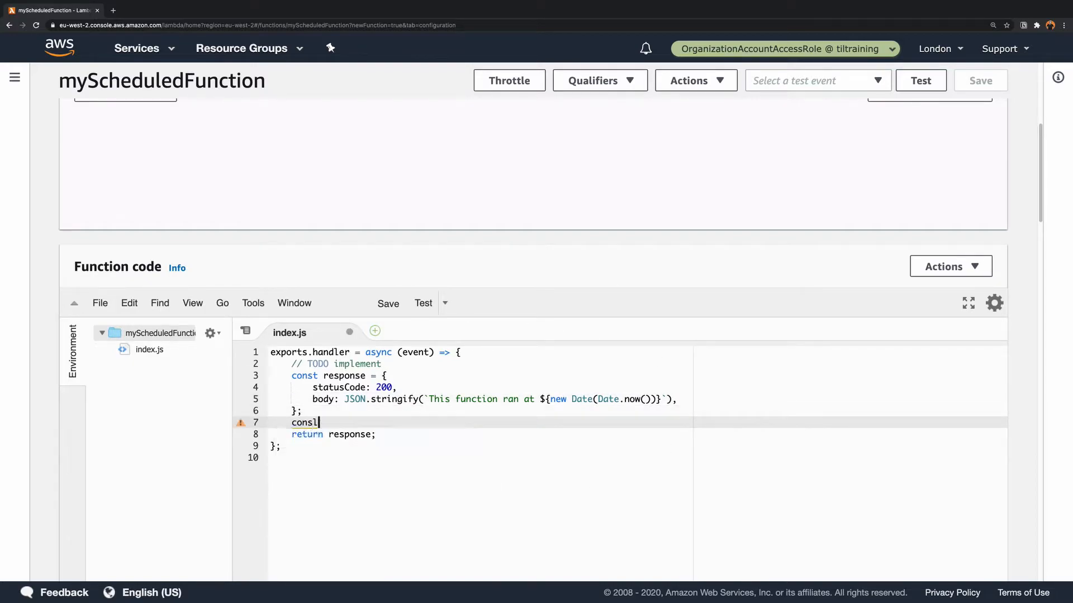
pyautogui.press('BackSpace')
pyautogui.write('ole.log(')
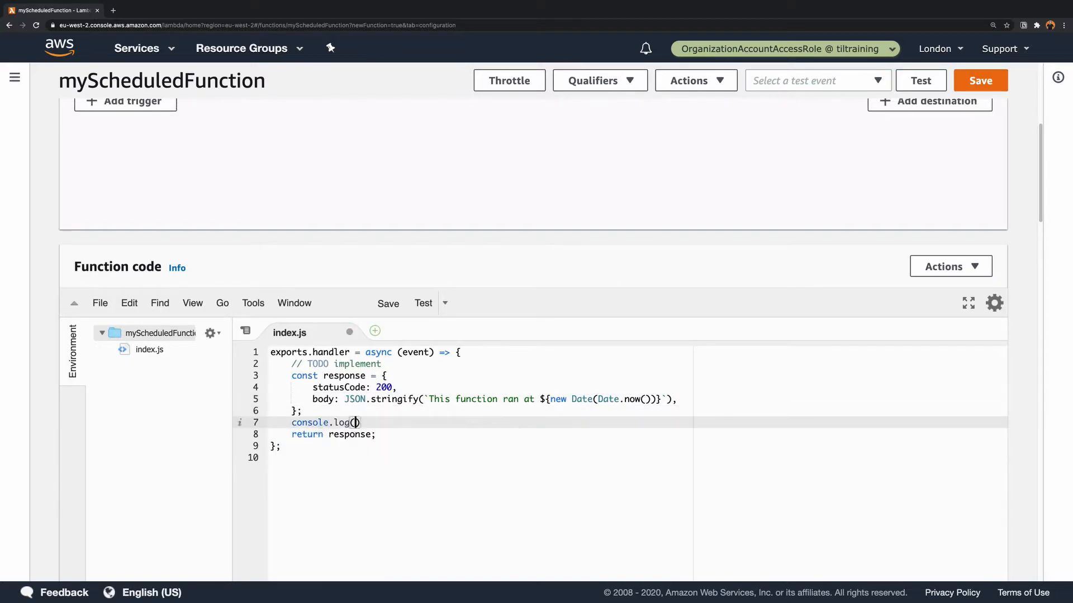
pyautogui.write('reponse')
pyautogui.press('BackSpace')
pyautogui.press('BackSpace')
pyautogui.press('BackSpace')
pyautogui.press('BackSpace')
pyautogui.press('BackSpace')
pyautogui.write('s')
pyautogui.press('Return')
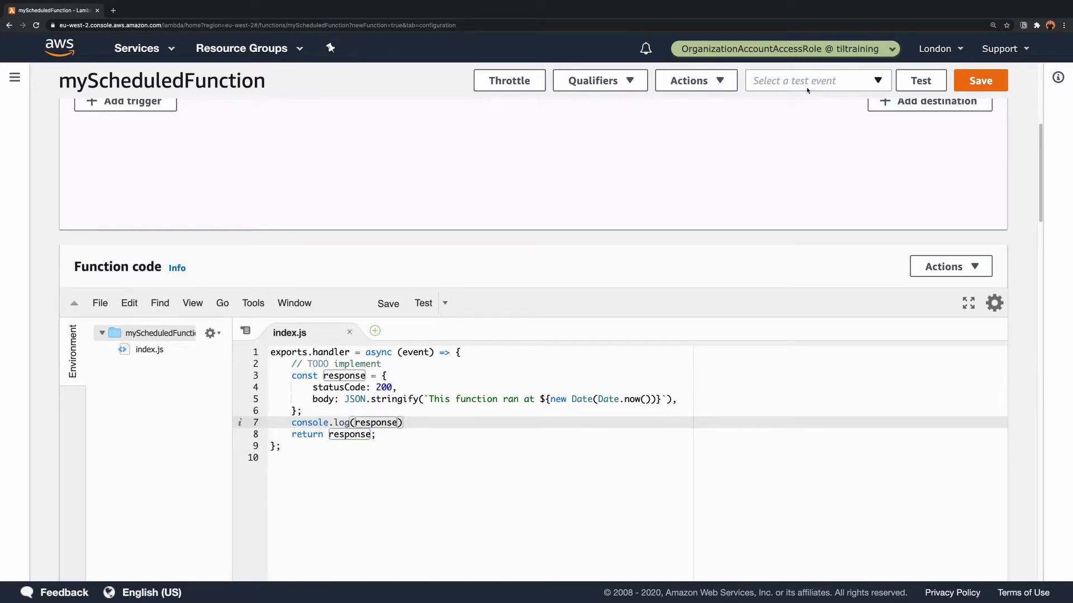
pyautogui.click(972, 83)
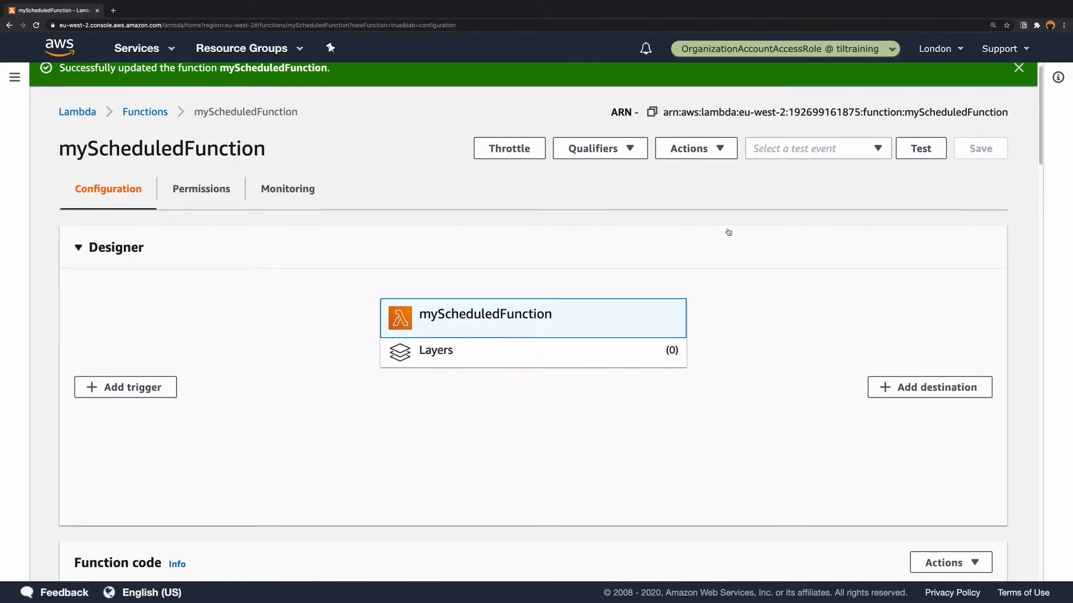
# - Switch to Amazon EventBridge and start a new rule named myScheduledEvent, leaving the description empty
pyautogui.click(138, 49)
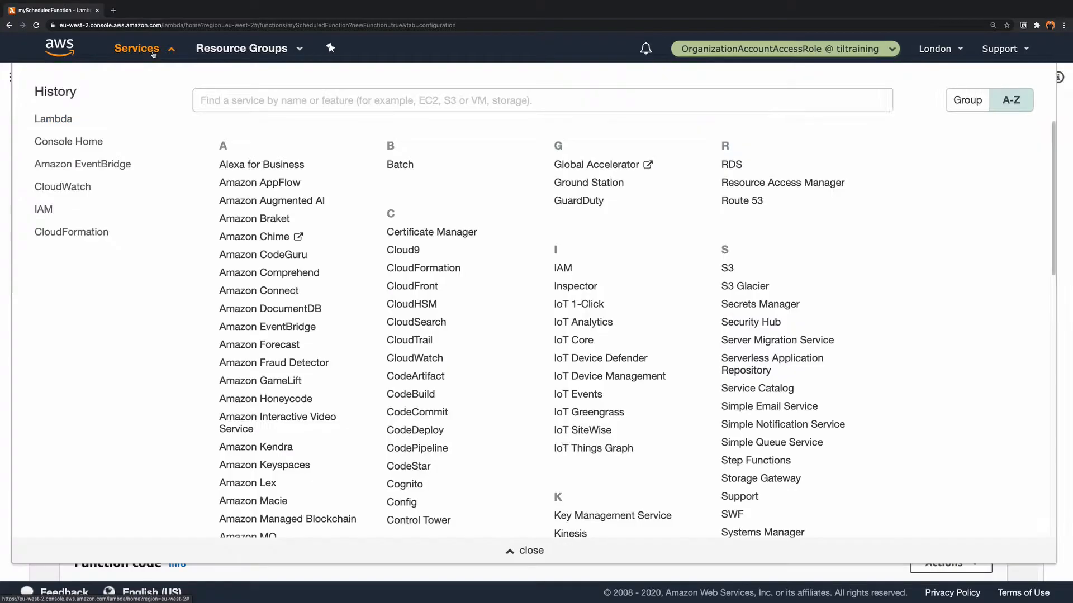
pyautogui.click(96, 163)
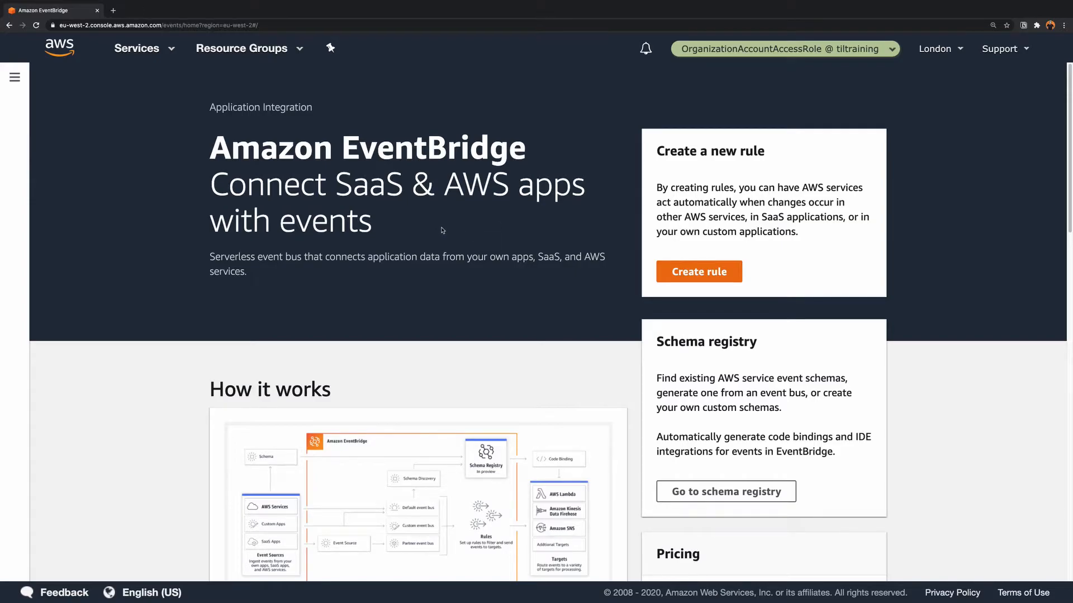
pyautogui.click(682, 273)
pyautogui.click(159, 294)
pyautogui.write('my')
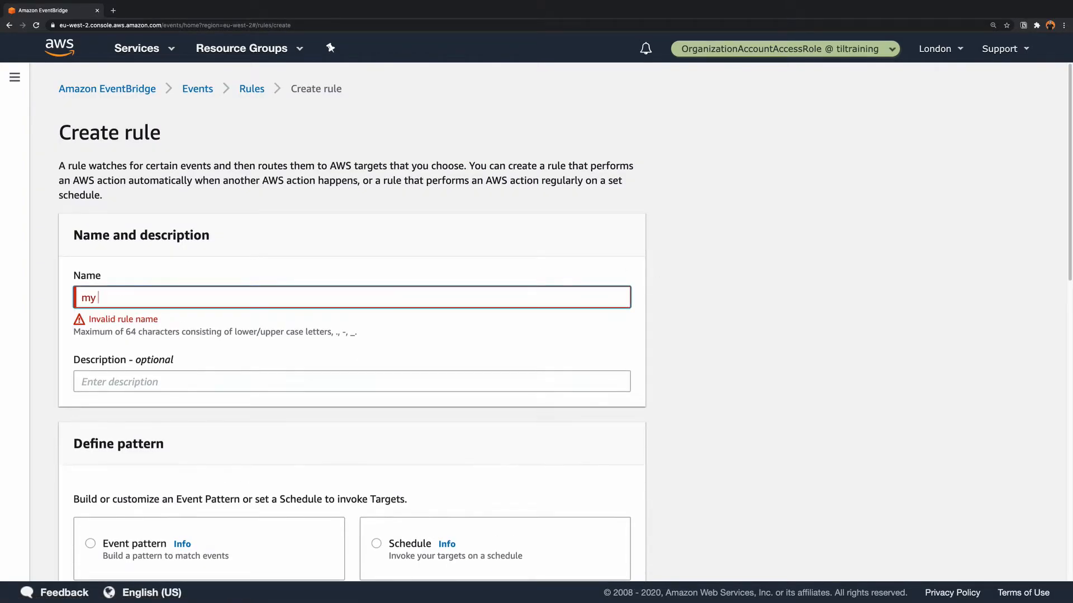
pyautogui.write('ScheduledEvent')
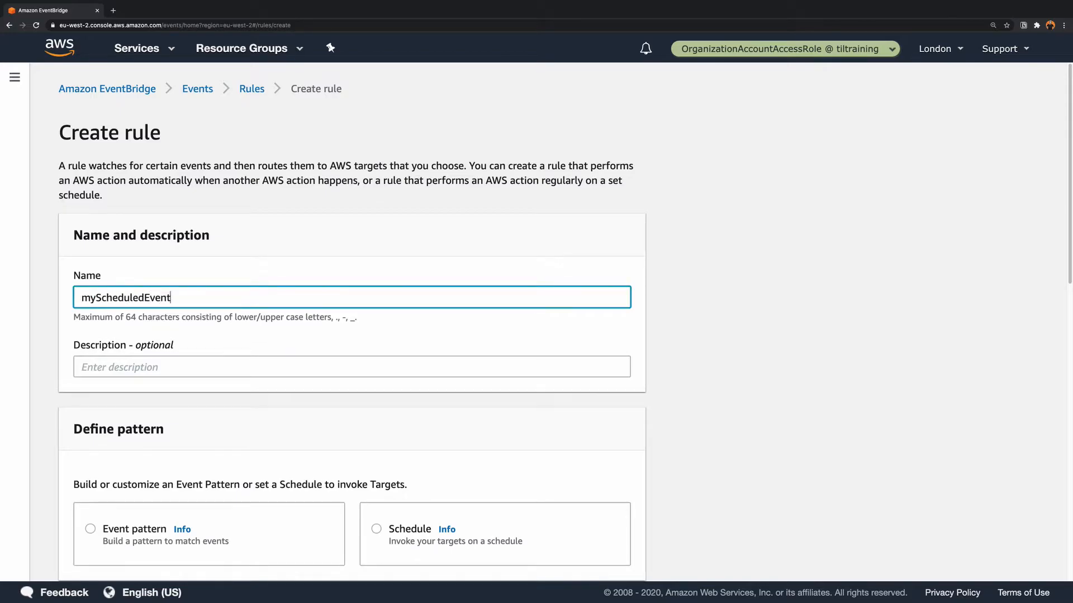
pyautogui.scroll(-1, 128, 332)
pyautogui.click(128, 332)
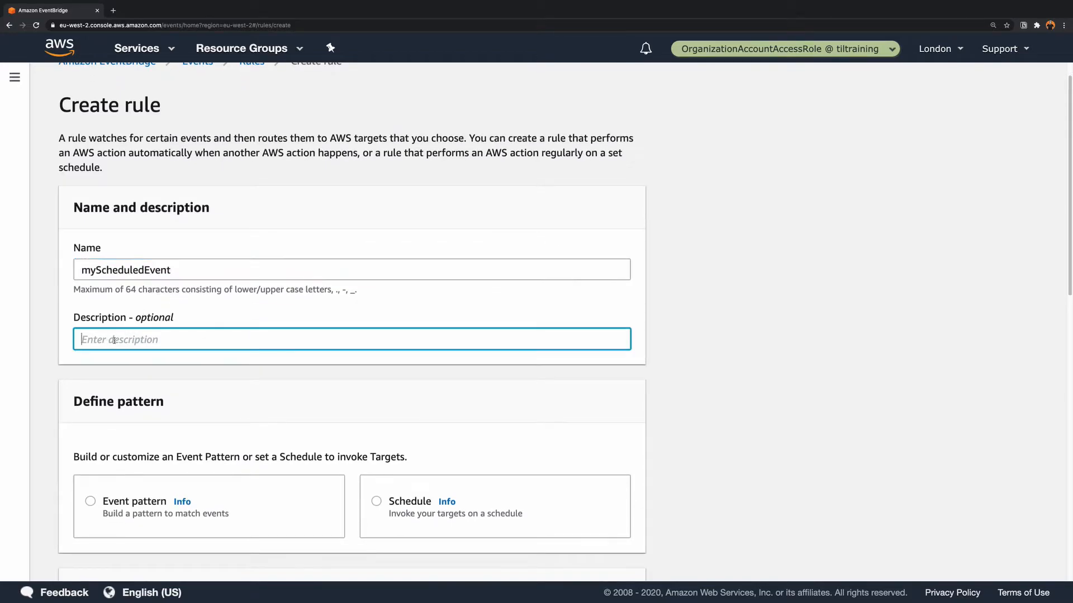
# - Define the rule's pattern as a schedule with a fixed rate of every 1 minute
pyautogui.scroll(-7, 227, 300)
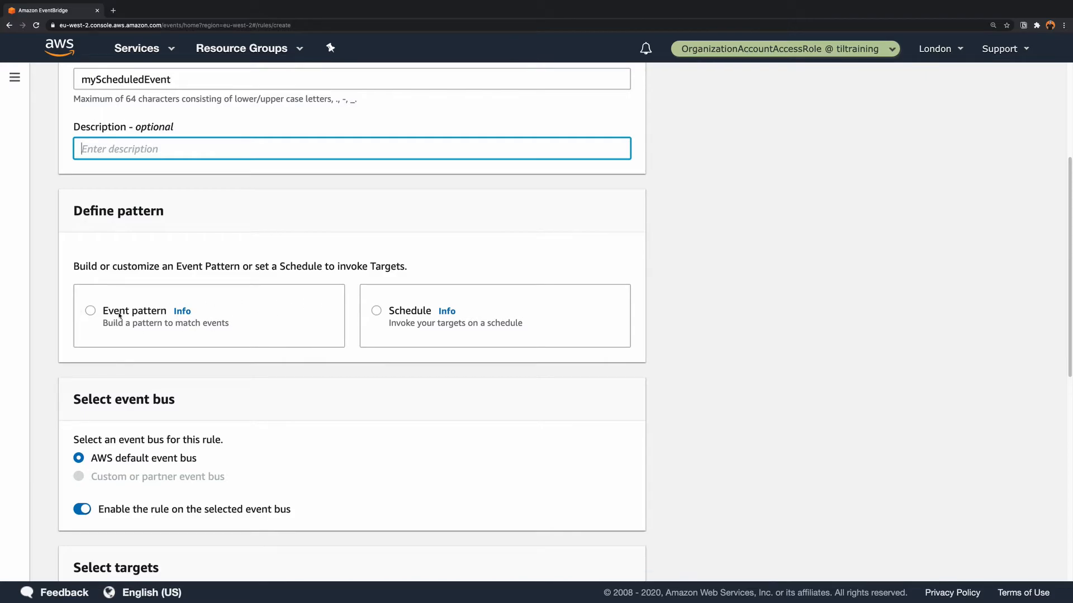
pyautogui.click(376, 311)
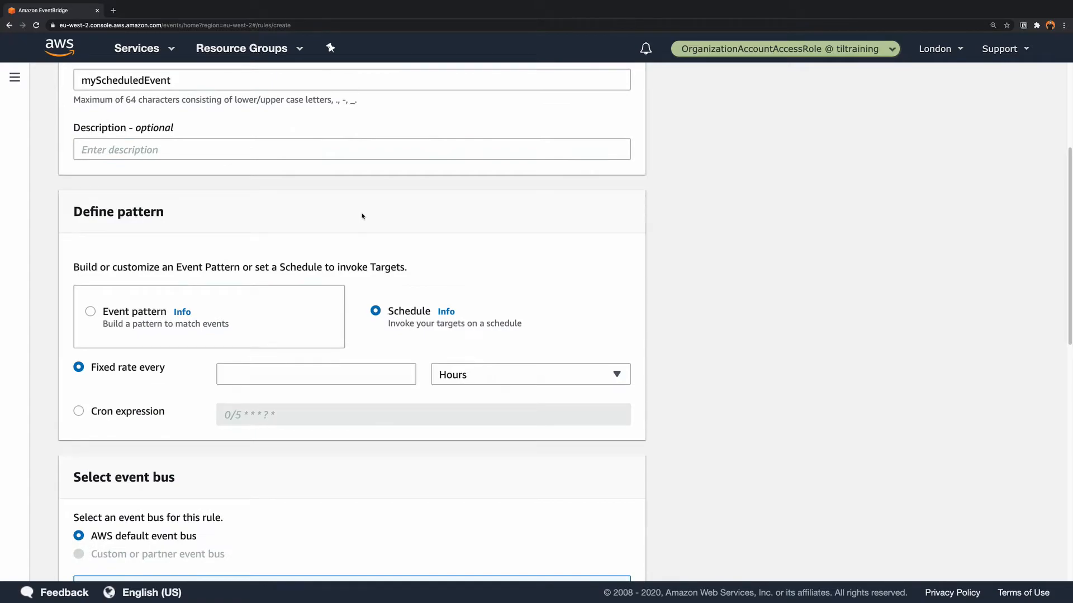
pyautogui.scroll(-1, 362, 216)
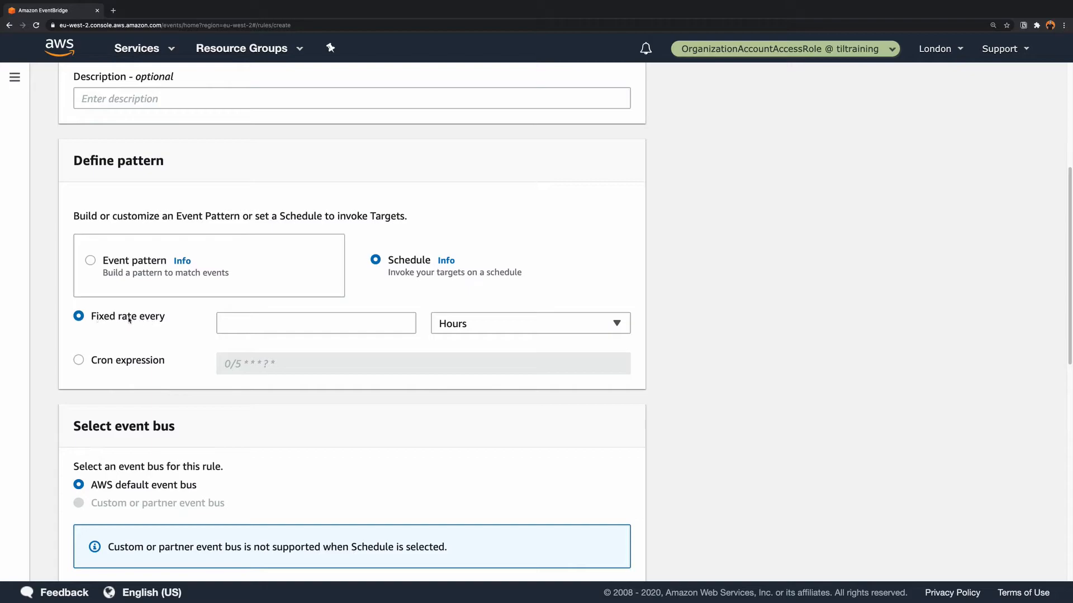
pyautogui.click(281, 325)
pyautogui.write('1')
pyautogui.click(478, 331)
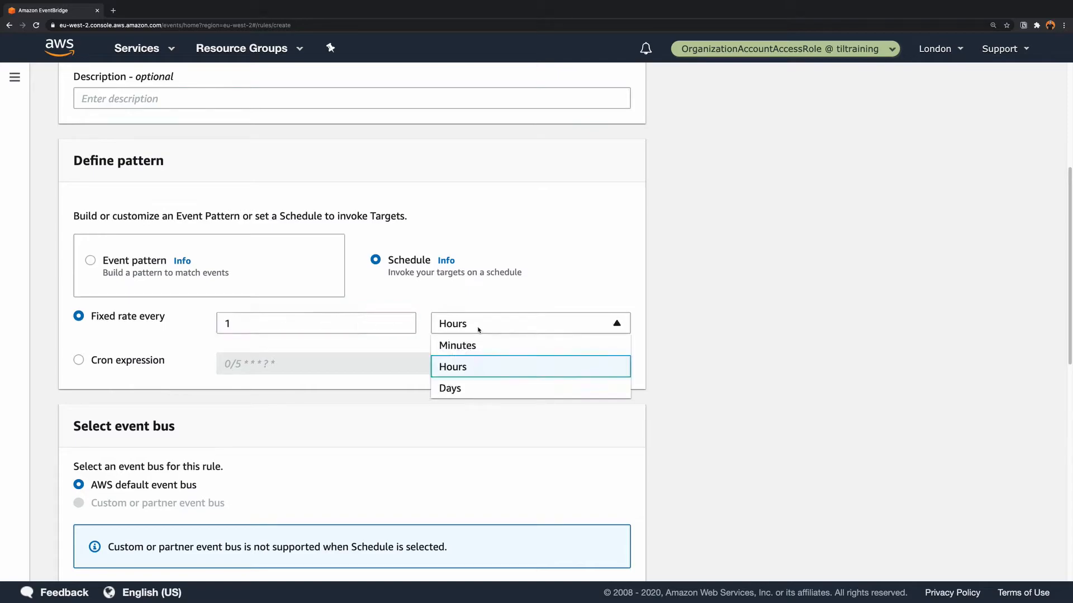
pyautogui.click(474, 340)
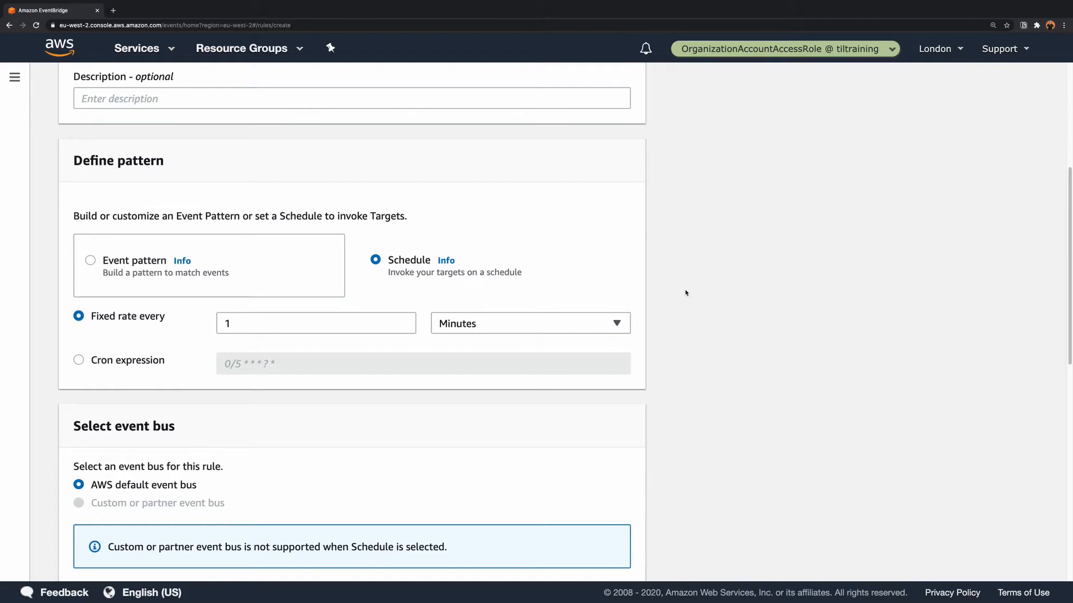
pyautogui.click(620, 323)
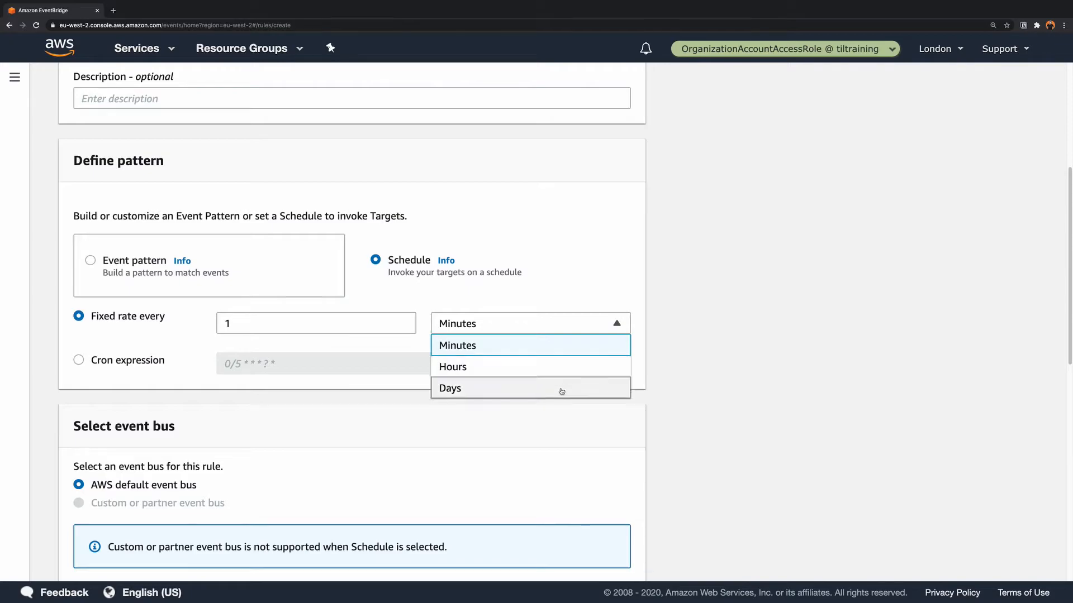
pyautogui.click(557, 328)
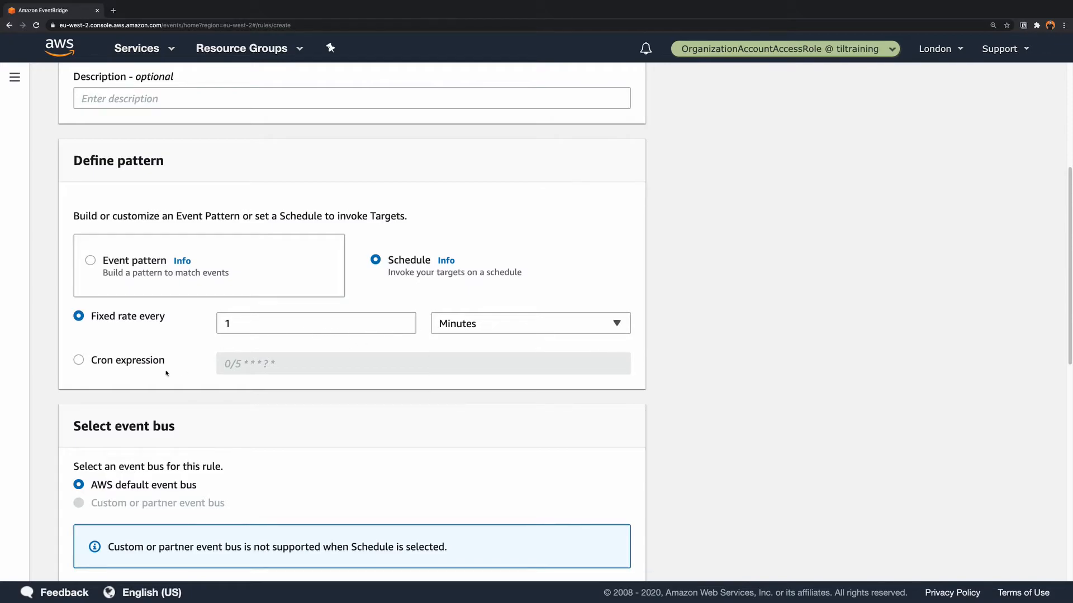
pyautogui.click(143, 363)
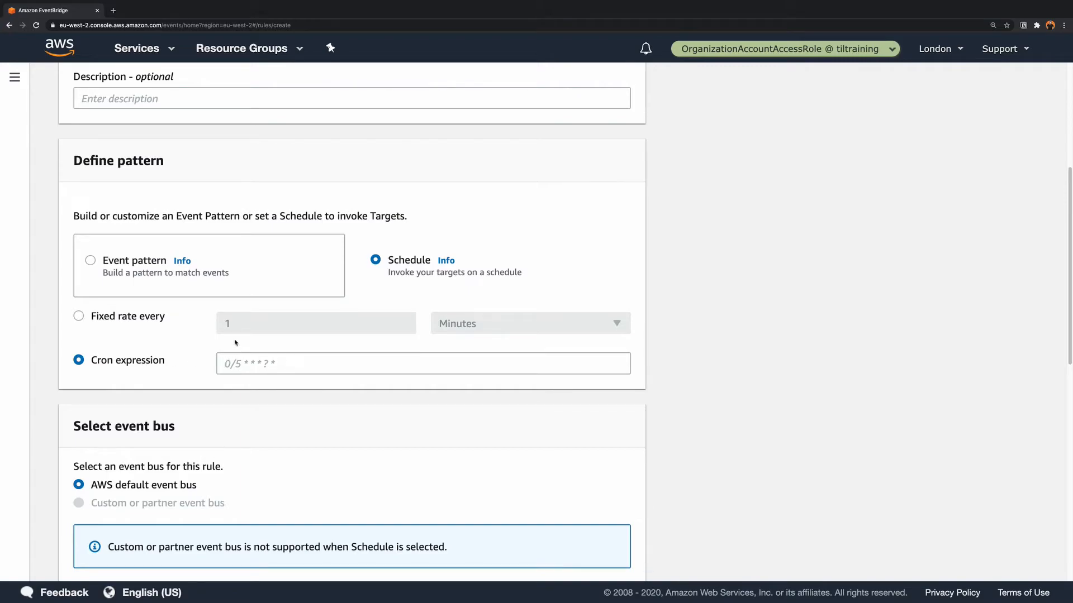
pyautogui.click(157, 317)
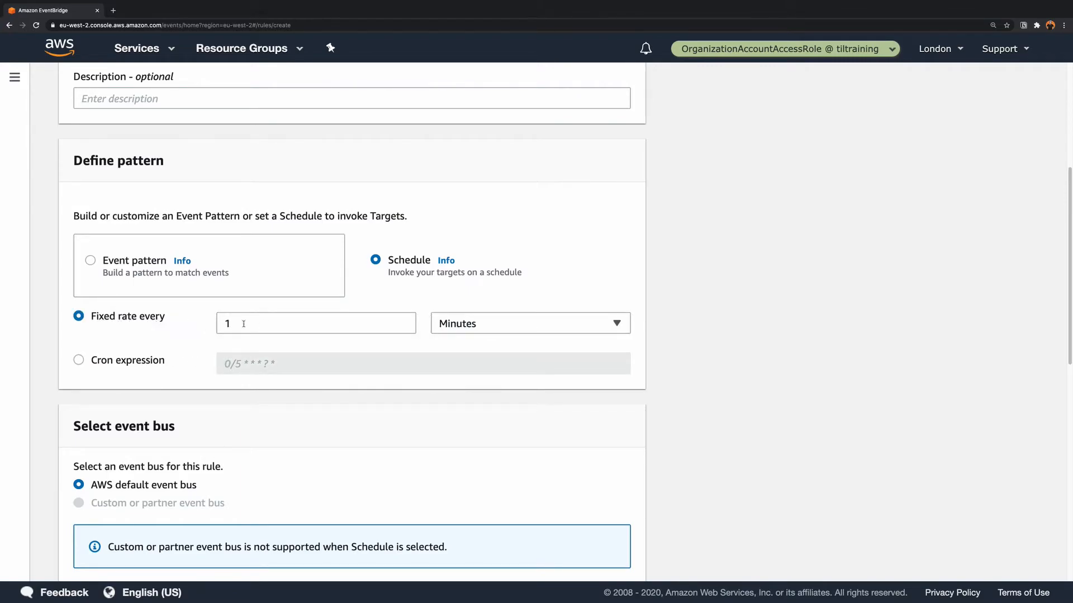
# - Set the rule's target to the Lambda function myScheduledFunction, keeping the default event bus, and create the rule
pyautogui.scroll(-5, 535, 277)
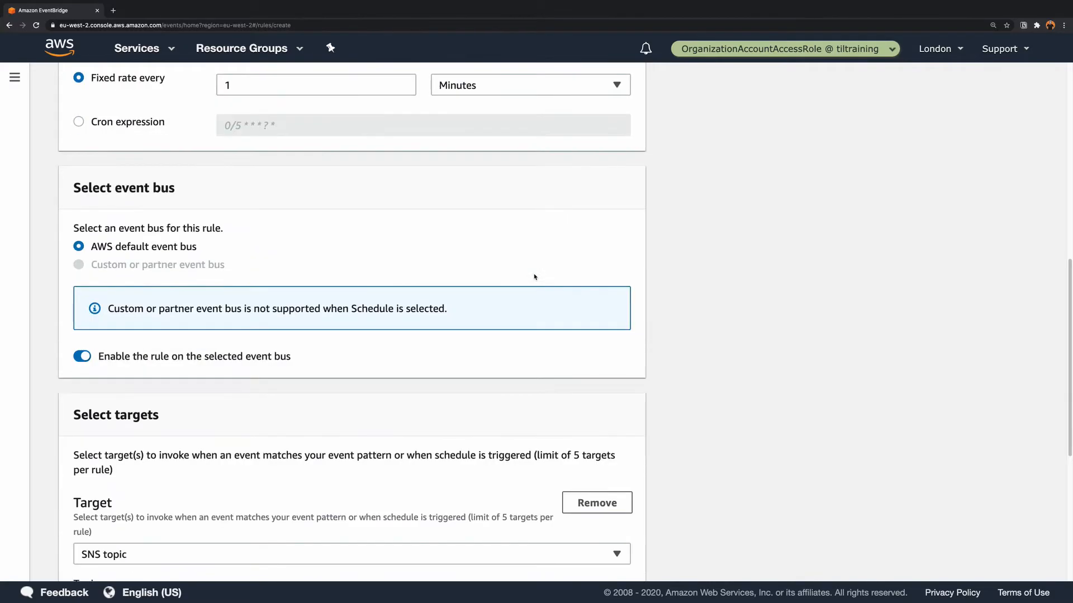
pyautogui.scroll(-5, 383, 305)
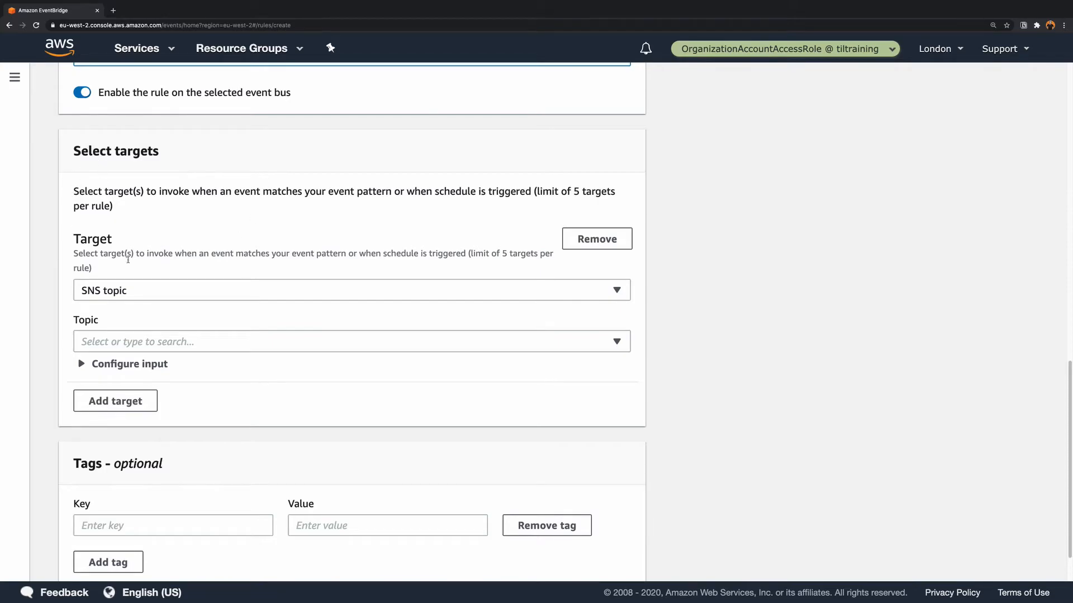
pyautogui.click(140, 287)
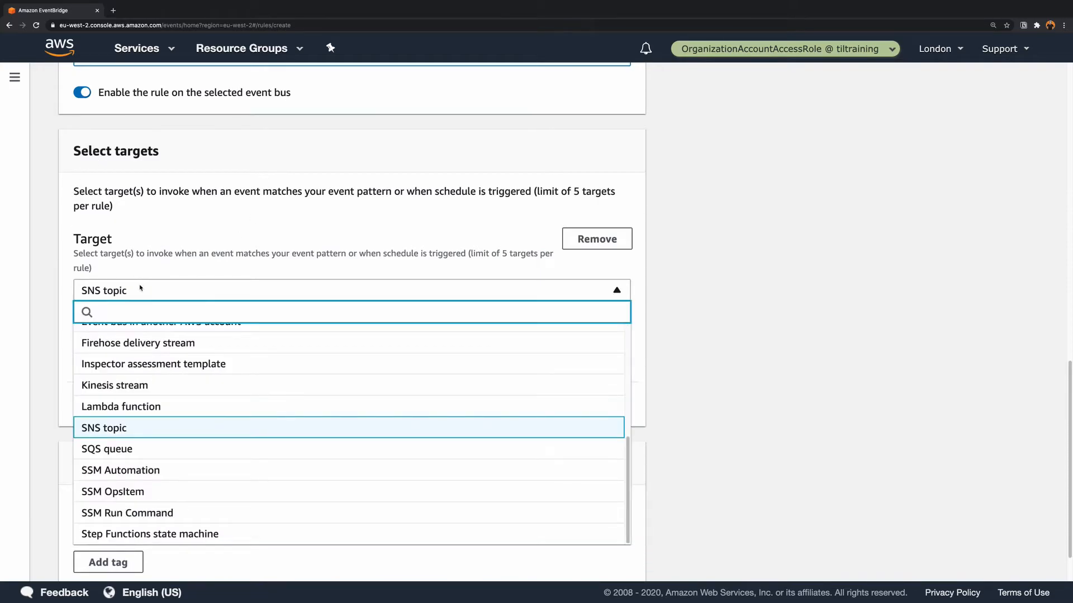
pyautogui.write('lam')
pyautogui.click(124, 334)
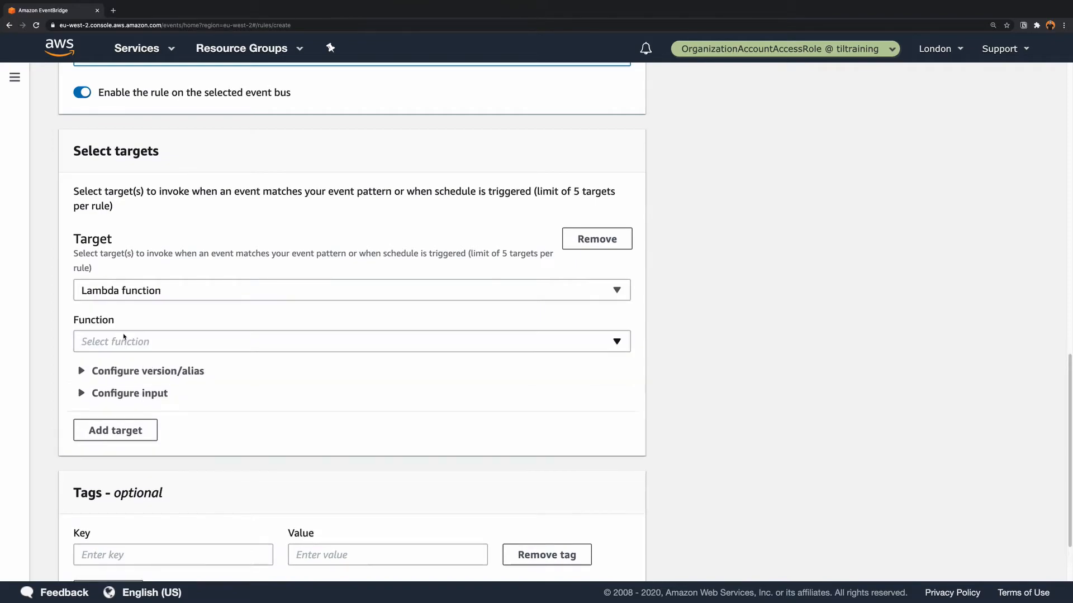
pyautogui.click(183, 342)
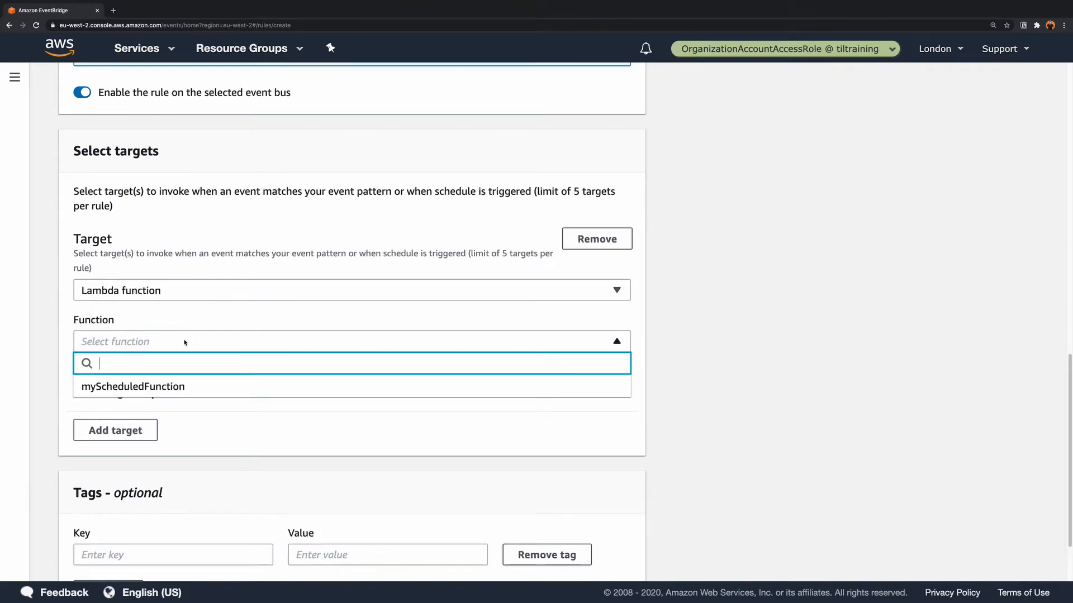
pyautogui.click(125, 386)
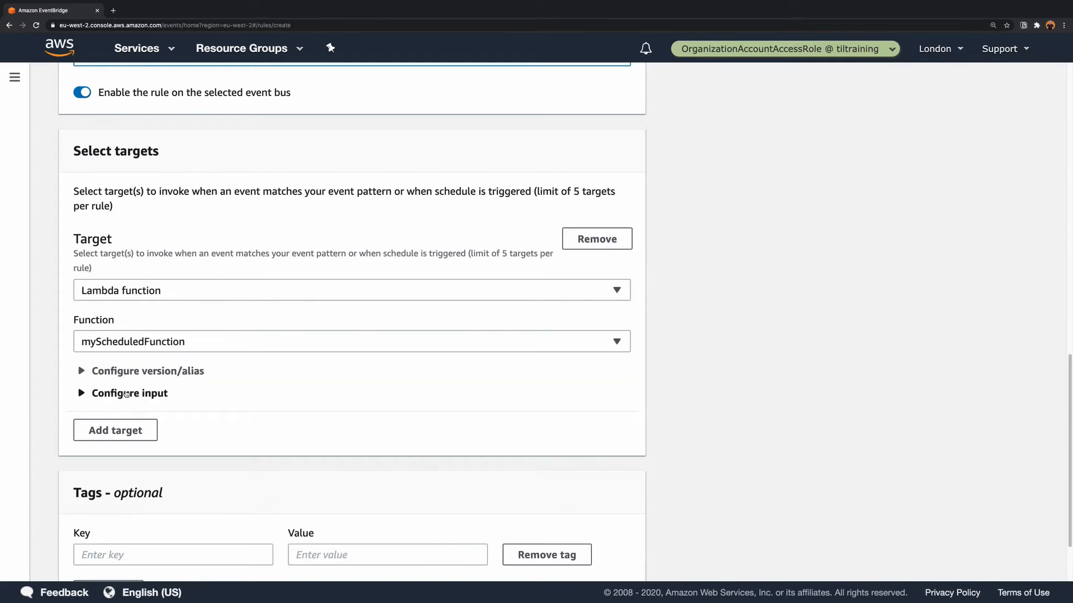
pyautogui.scroll(-3, 321, 384)
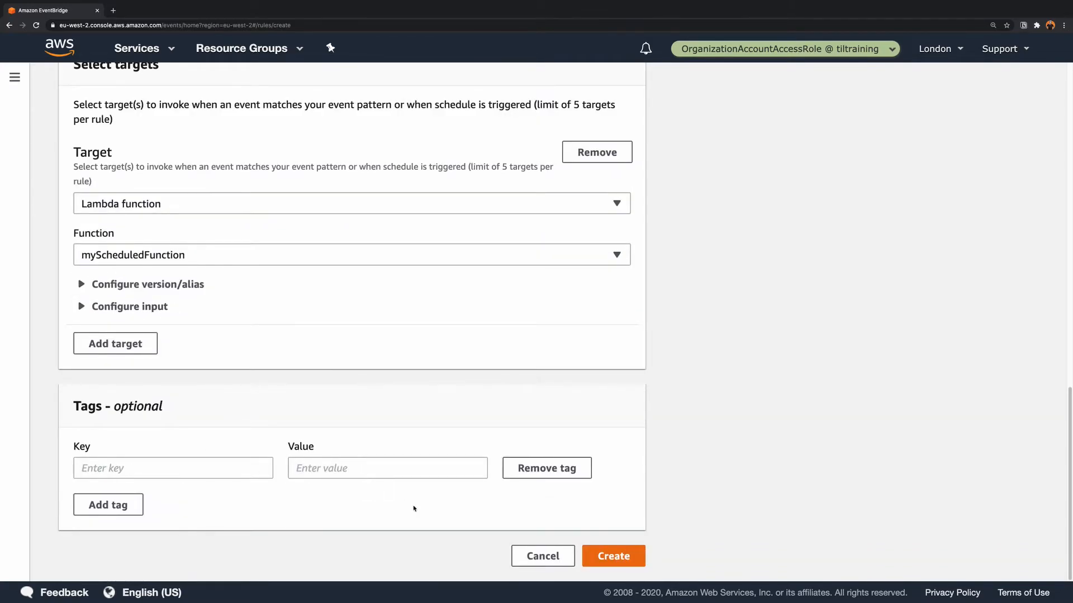
pyautogui.click(609, 556)
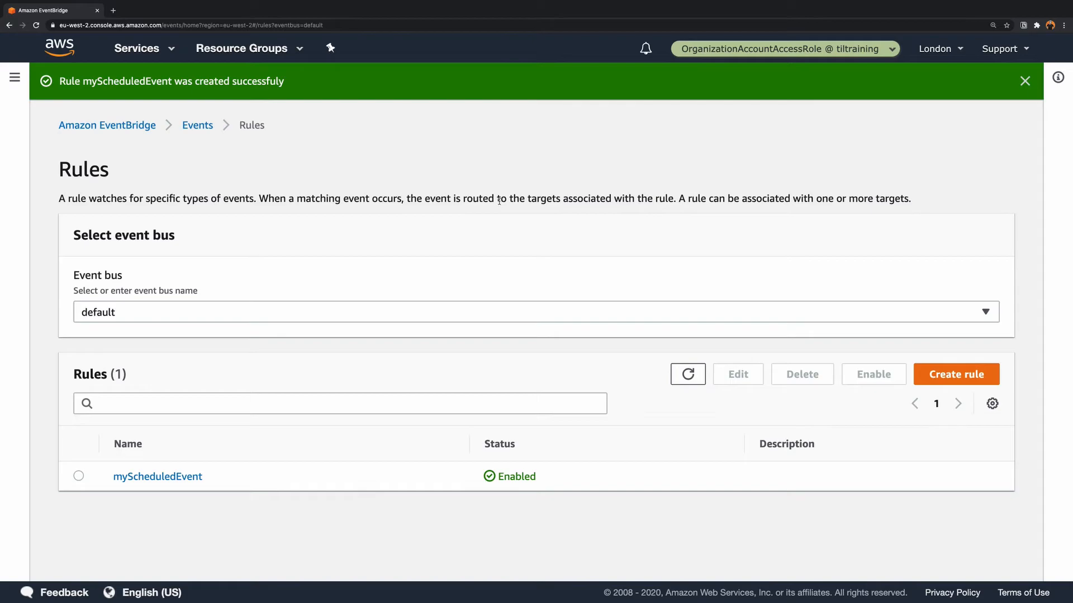
# - Switch to CloudWatch and open the log stream in the /aws/lambda/myScheduledFunction log group
pyautogui.click(156, 50)
pyautogui.click(74, 188)
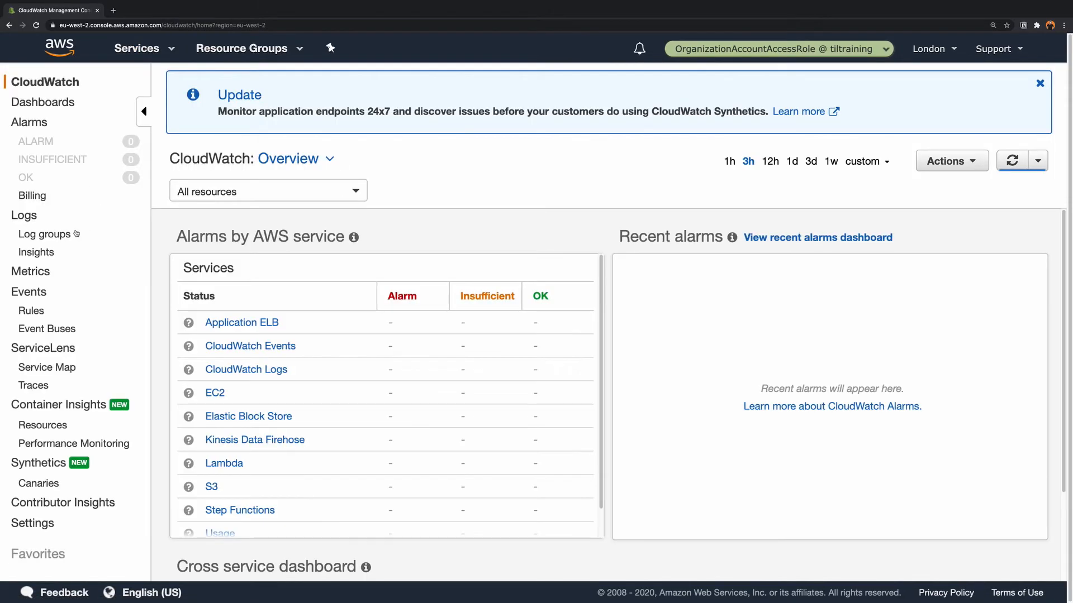
pyautogui.click(44, 235)
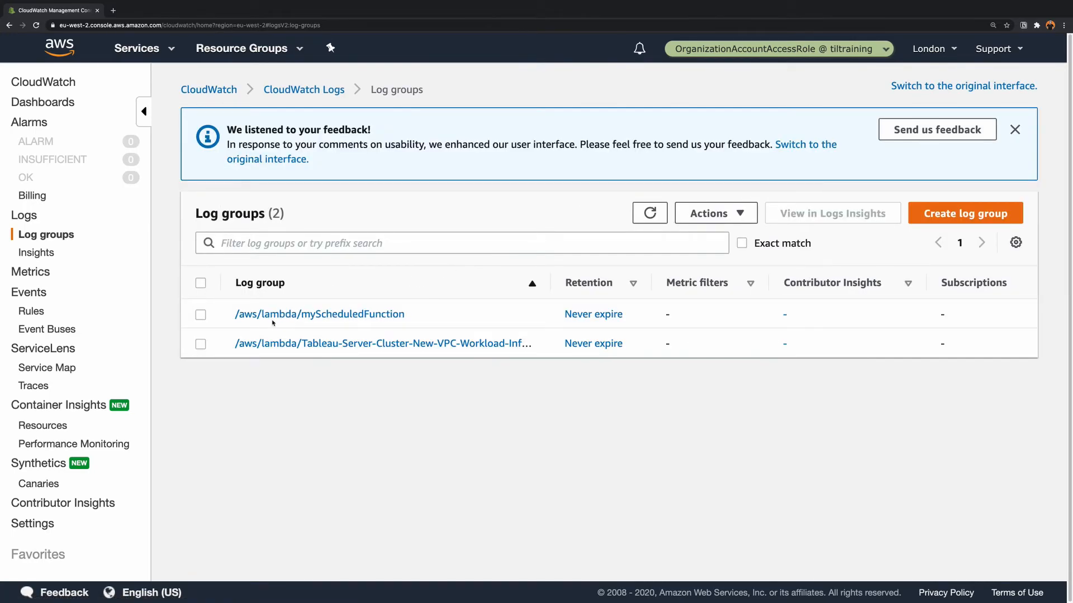
pyautogui.click(338, 315)
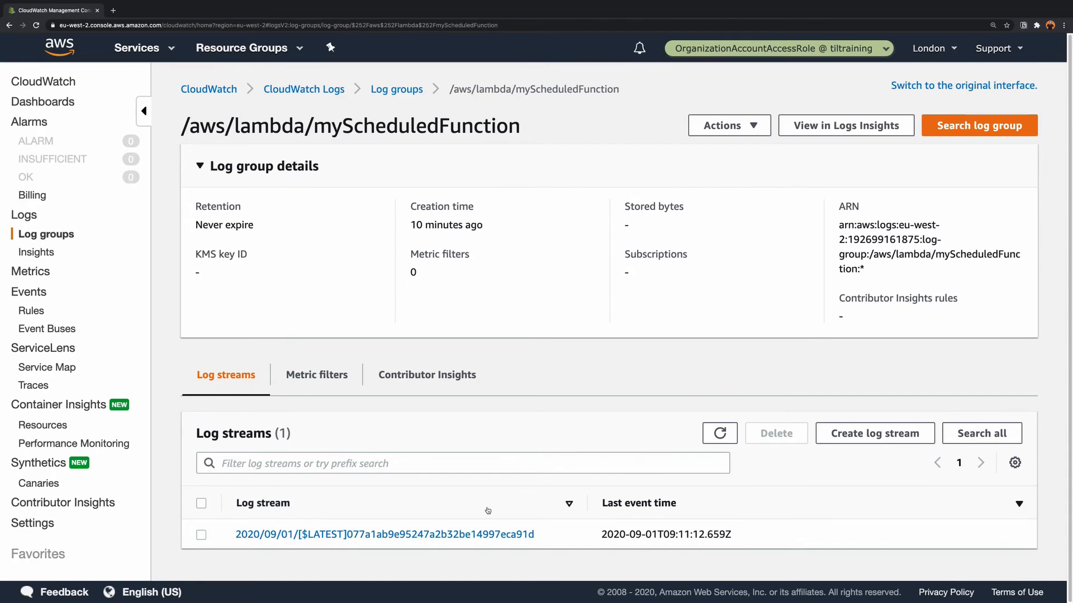
pyautogui.click(492, 535)
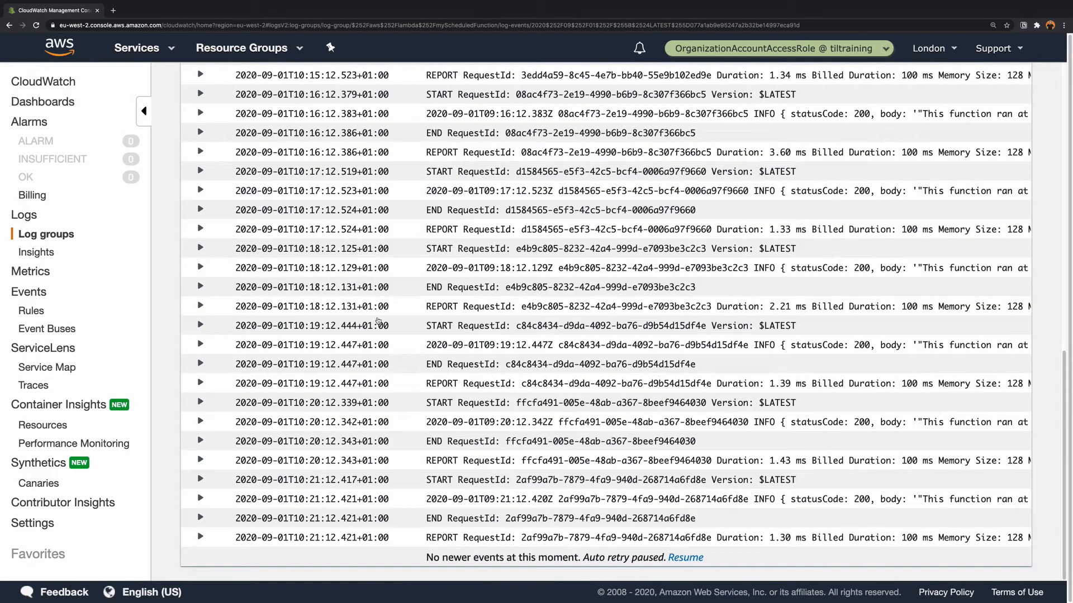
# - Review the function's log events and expand the most recent INFO entry to read the run time in its body
pyautogui.scroll(3, 385, 318)
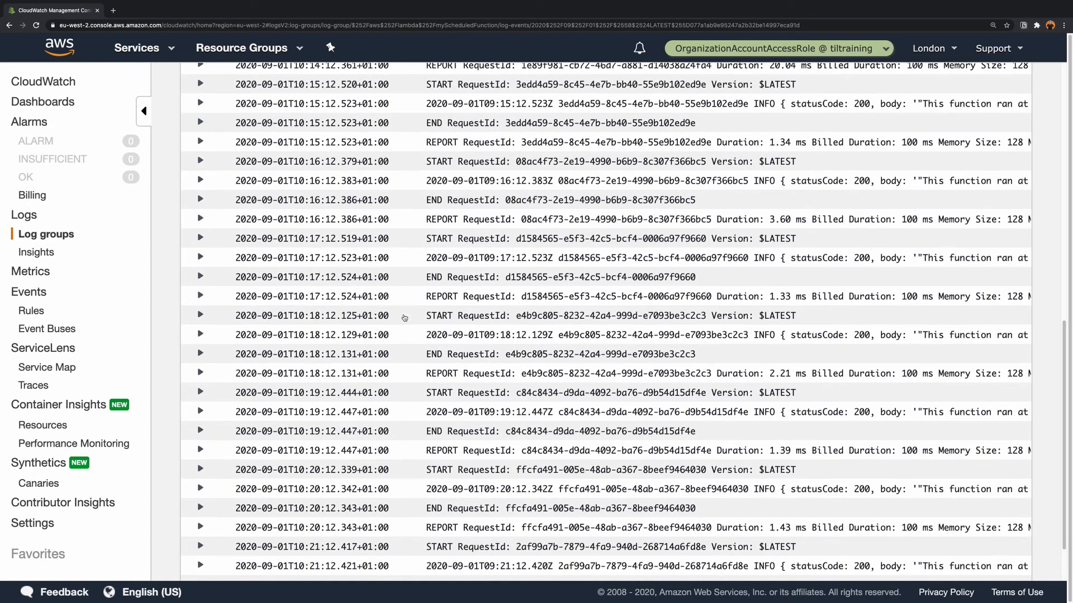
pyautogui.scroll(-3, 404, 315)
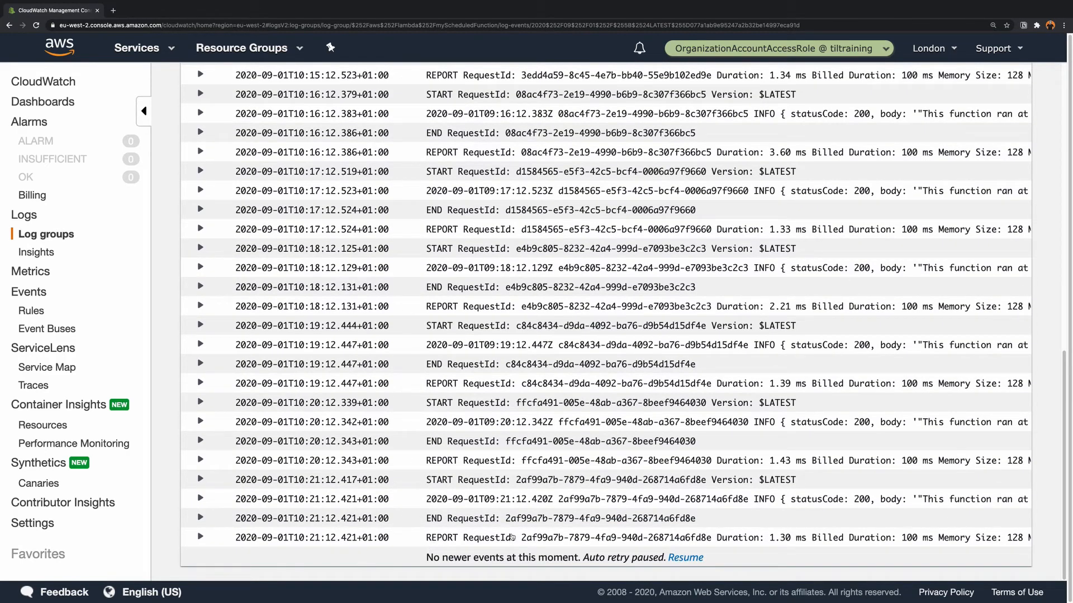
pyautogui.click(749, 502)
pyautogui.scroll(-2, 717, 502)
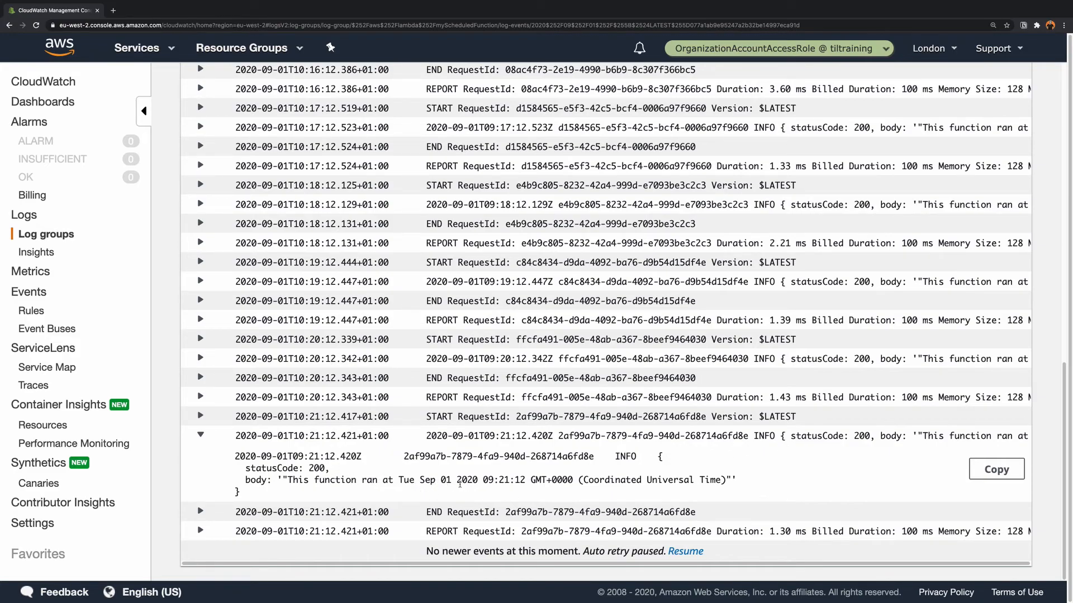
pyautogui.moveTo(461, 484); pyautogui.dragTo(605, 492)
pyautogui.click(592, 477)
# - Switch to AWS Lambda and open myScheduledFunction from the functions list
pyautogui.click(164, 54)
pyautogui.click(49, 167)
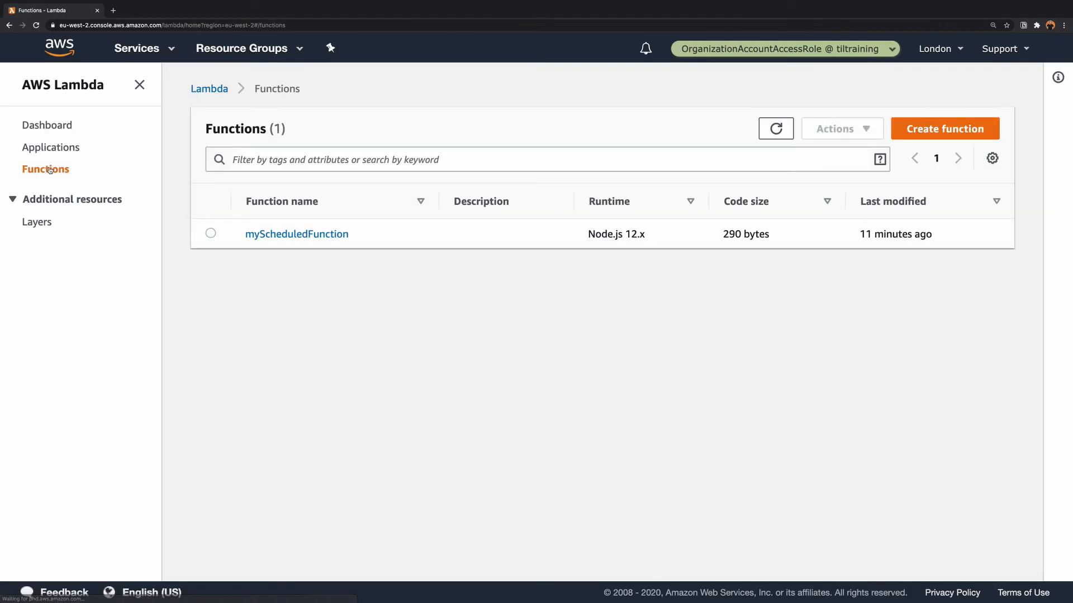
pyautogui.click(311, 238)
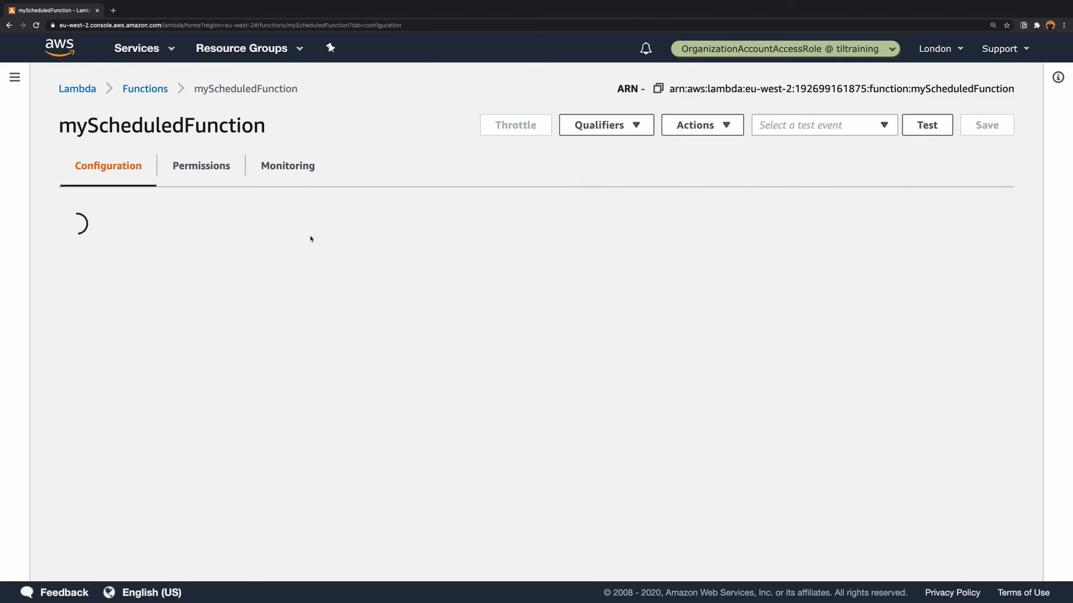